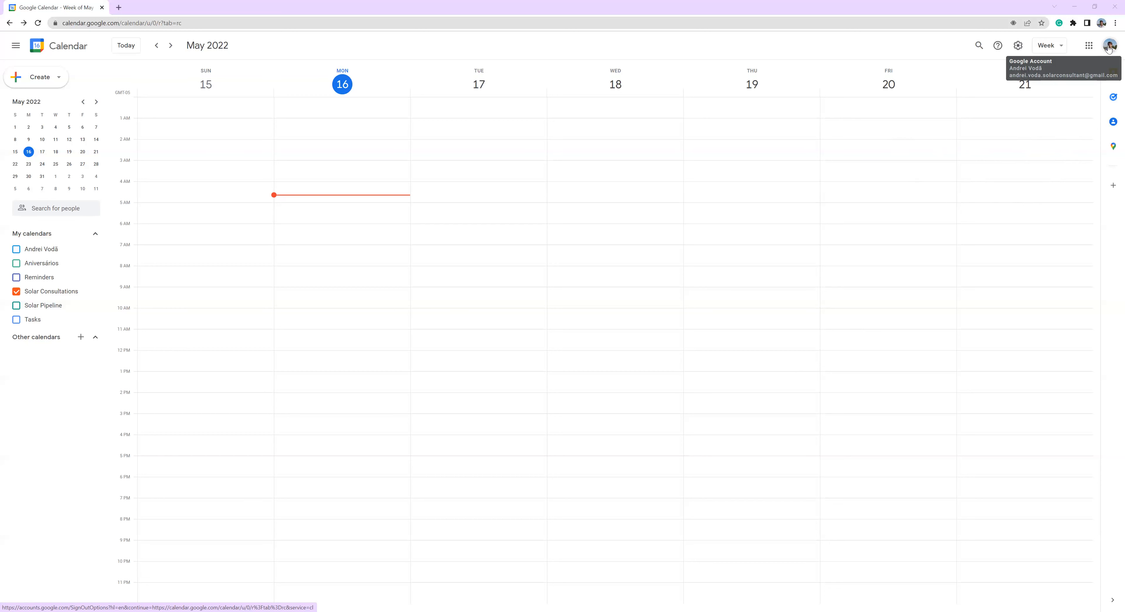
- Check which Google account is signed in and find Calendar among the Google apps
{"action": "left_click", "coordinate": [1109, 45]}
{"action": "triple_click", "coordinate": [1027, 124]}
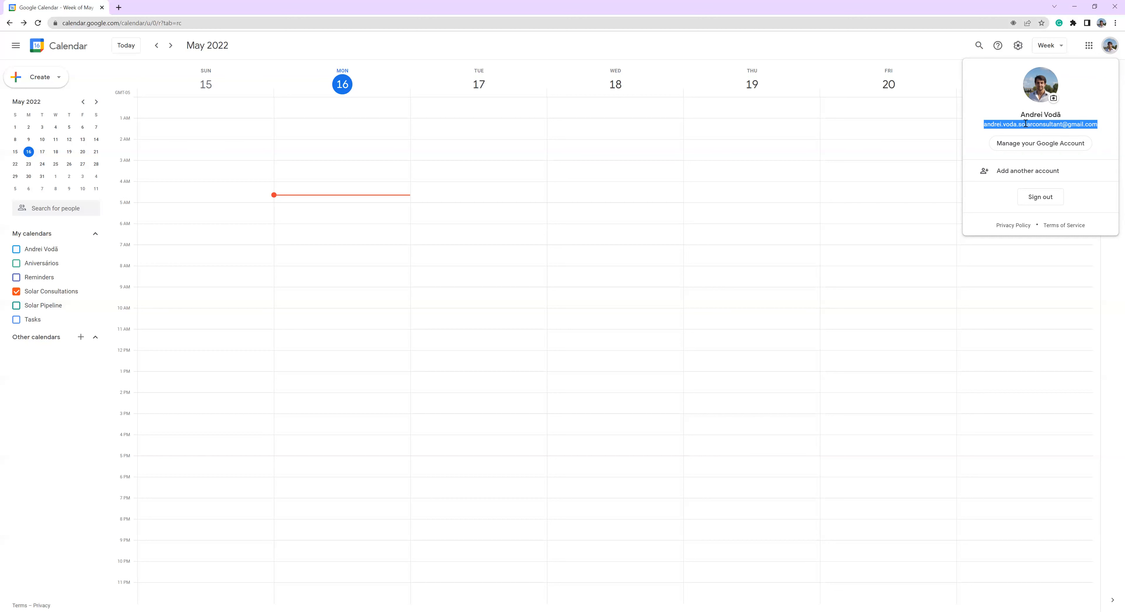
{"action": "triple_click", "coordinate": [1032, 124]}
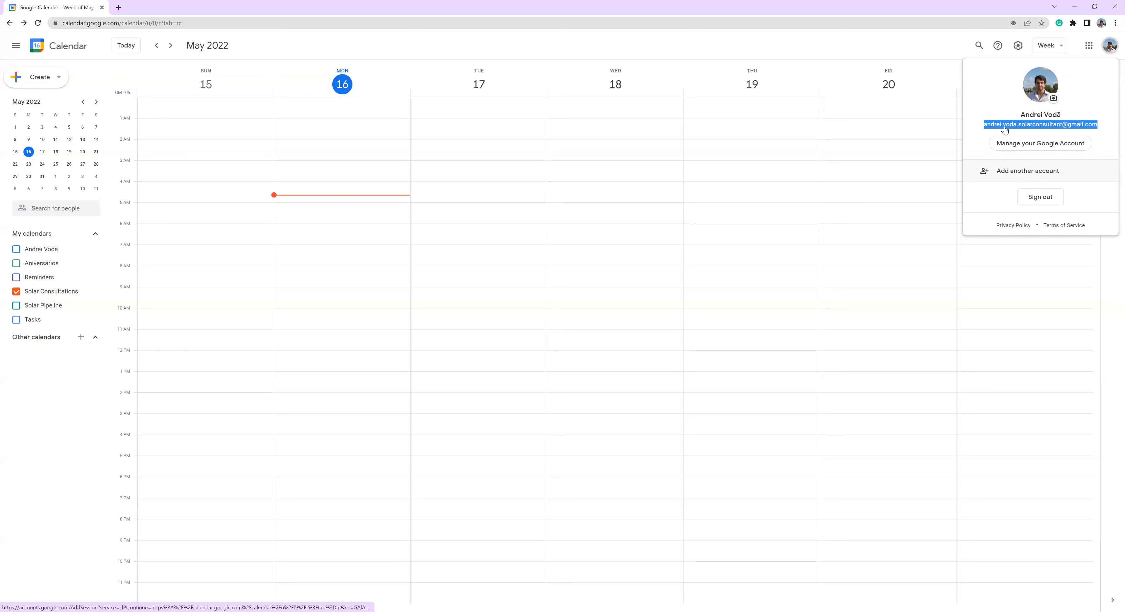
{"action": "left_click", "coordinate": [936, 39]}
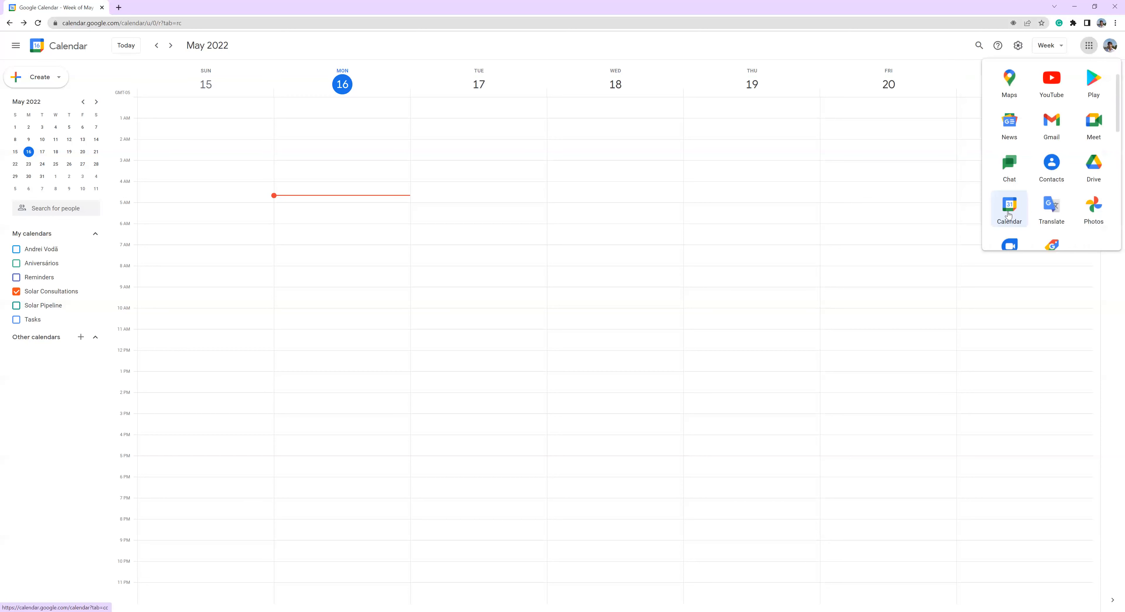
{"action": "left_click", "coordinate": [148, 75]}
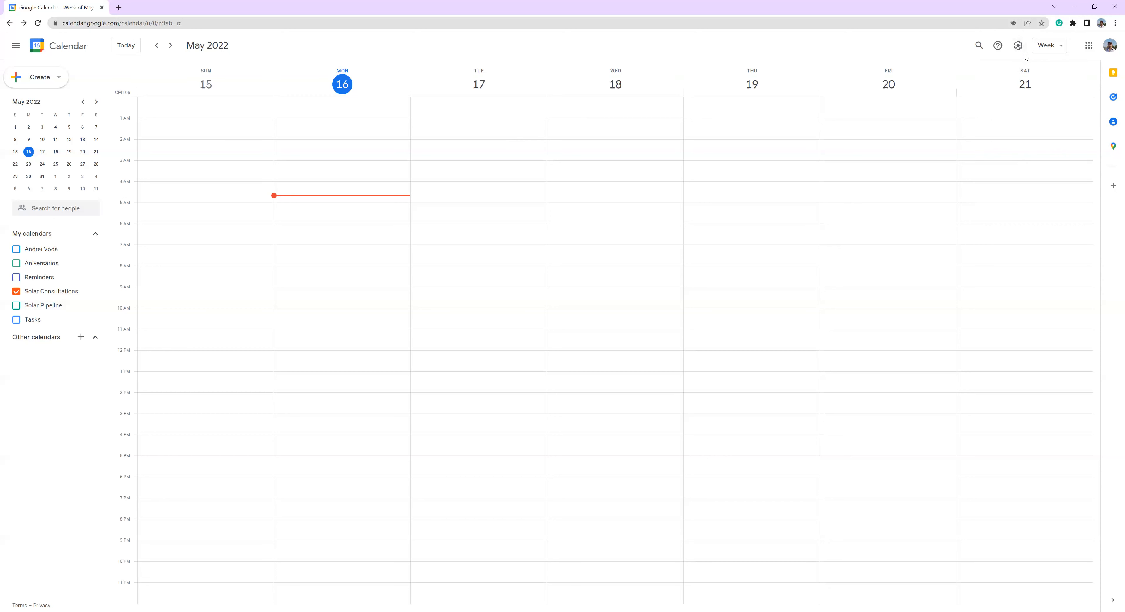
- Open the calendar settings and display those of the Solar Consultations calendar
{"action": "left_click", "coordinate": [1019, 48]}
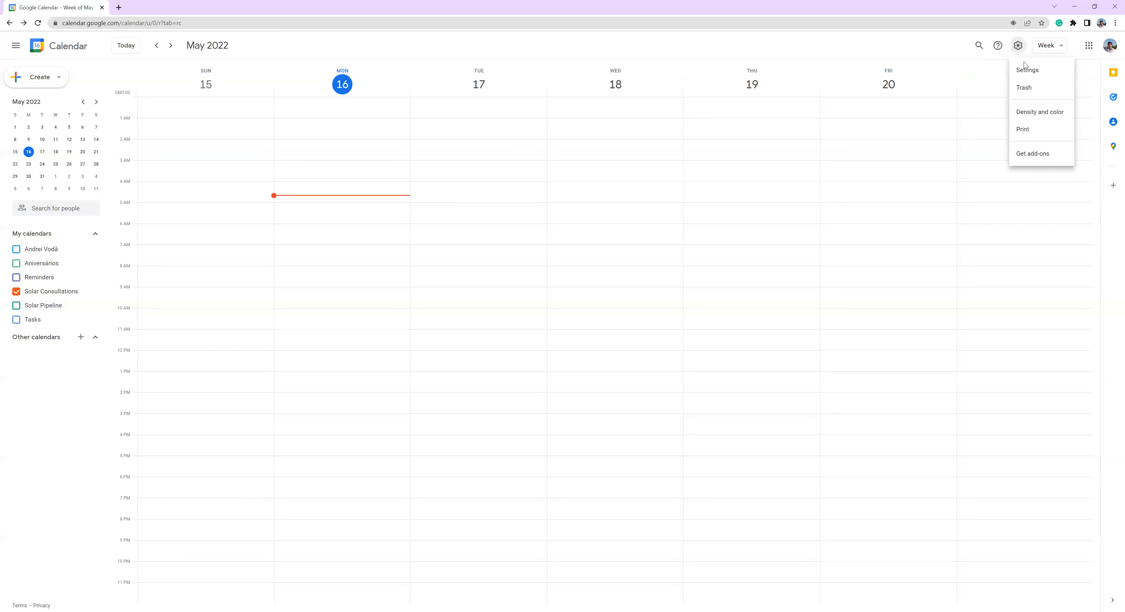
{"action": "left_click", "coordinate": [1036, 73]}
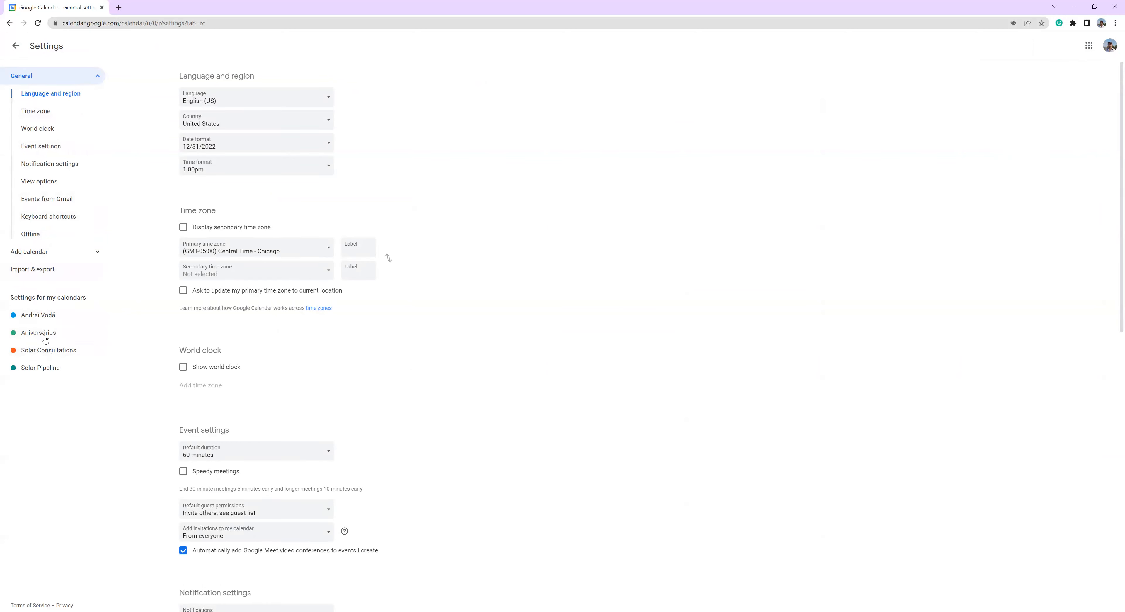
{"action": "left_click", "coordinate": [55, 355]}
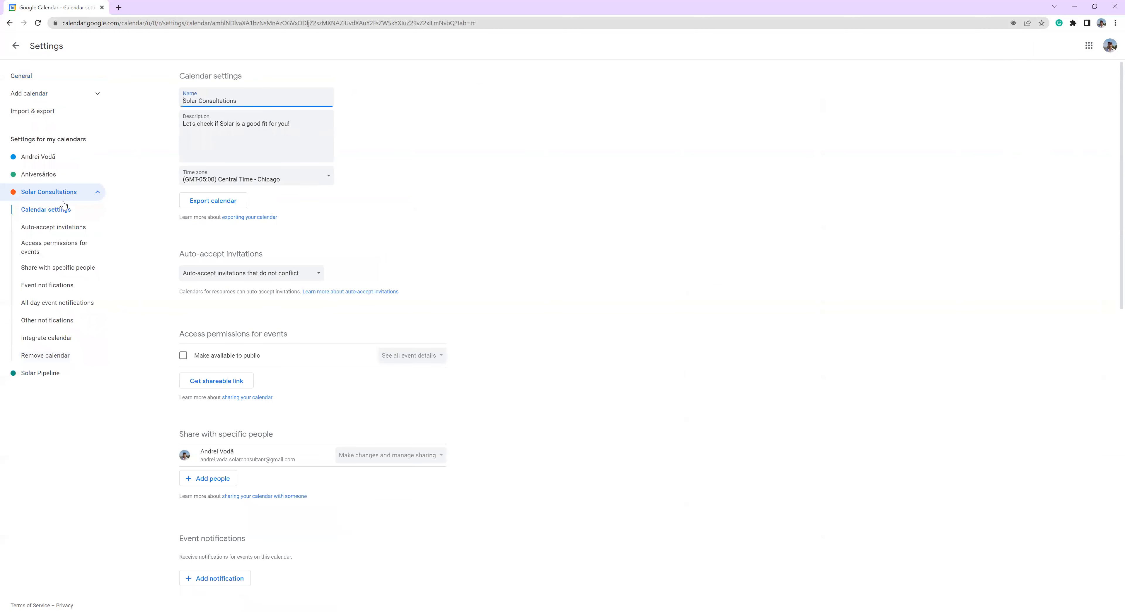
- Review the general settings, including language, time zone, event, notification, view, Gmail event and offline options
{"action": "left_click", "coordinate": [35, 77]}
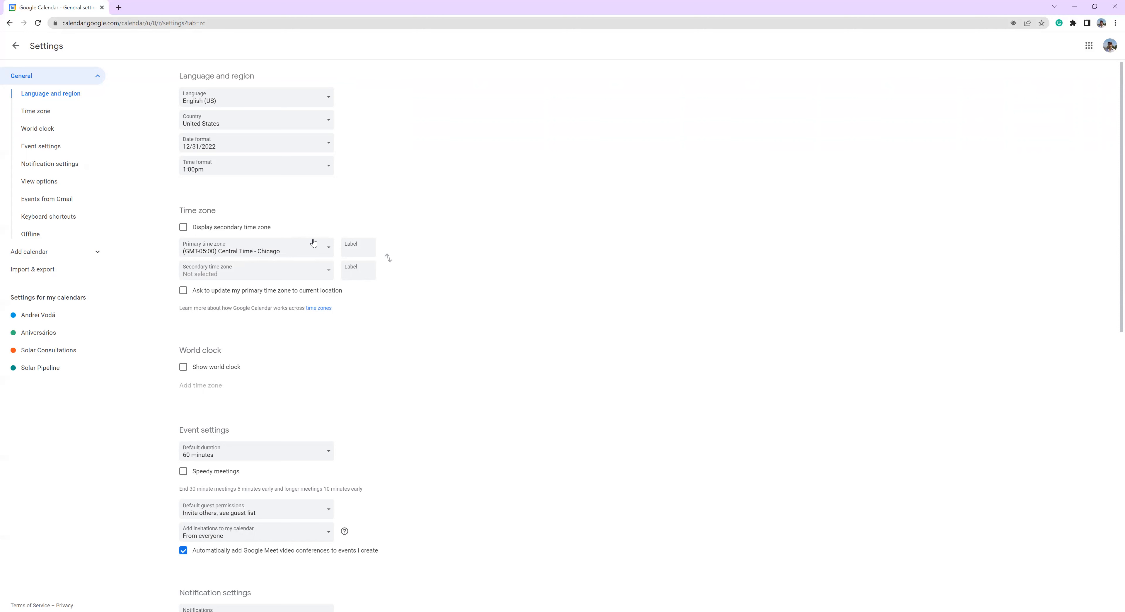
{"action": "scroll", "coordinate": [321, 241], "scroll_direction": "down", "scroll_amount": 4}
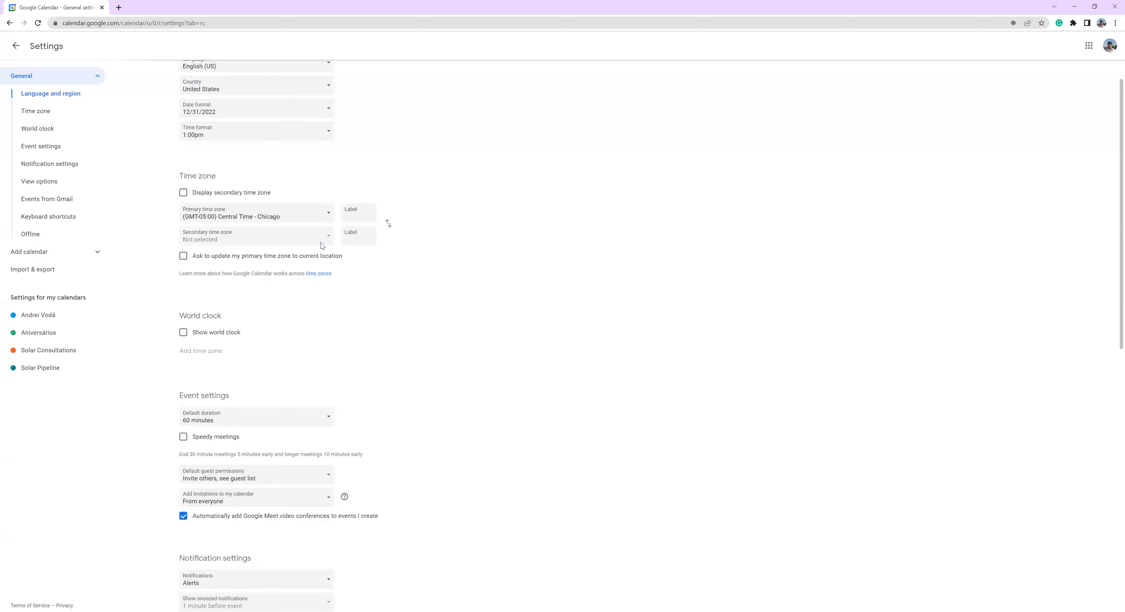
{"action": "scroll", "coordinate": [328, 224], "scroll_direction": "down", "scroll_amount": 3}
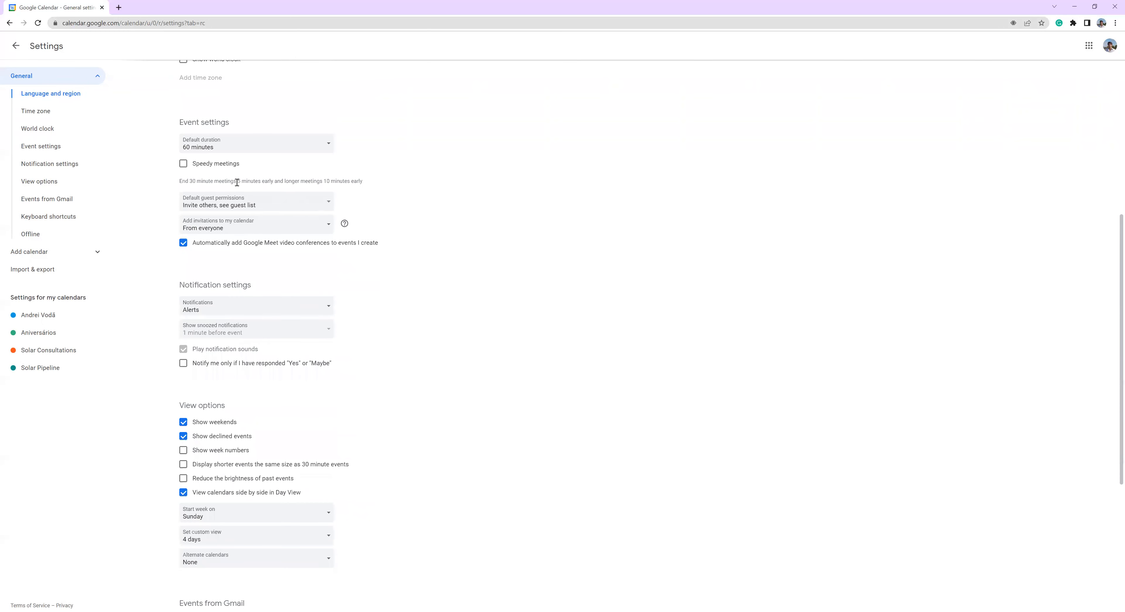
{"action": "scroll", "coordinate": [256, 203], "scroll_direction": "down", "scroll_amount": 2}
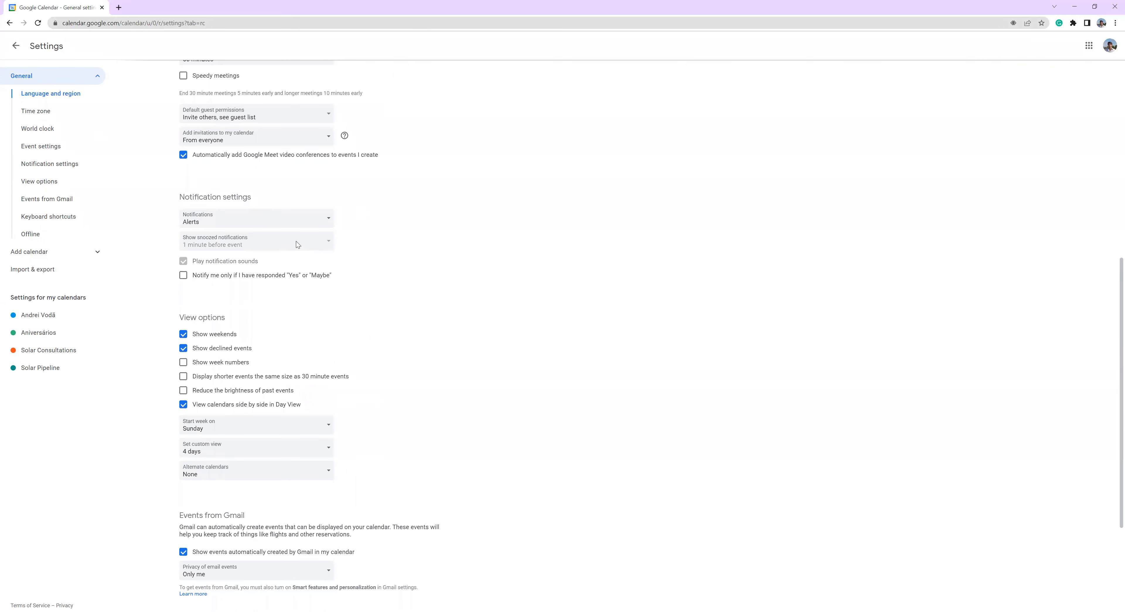
{"action": "scroll", "coordinate": [305, 232], "scroll_direction": "down", "scroll_amount": 2}
{"action": "scroll", "coordinate": [202, 226], "scroll_direction": "down", "scroll_amount": 2}
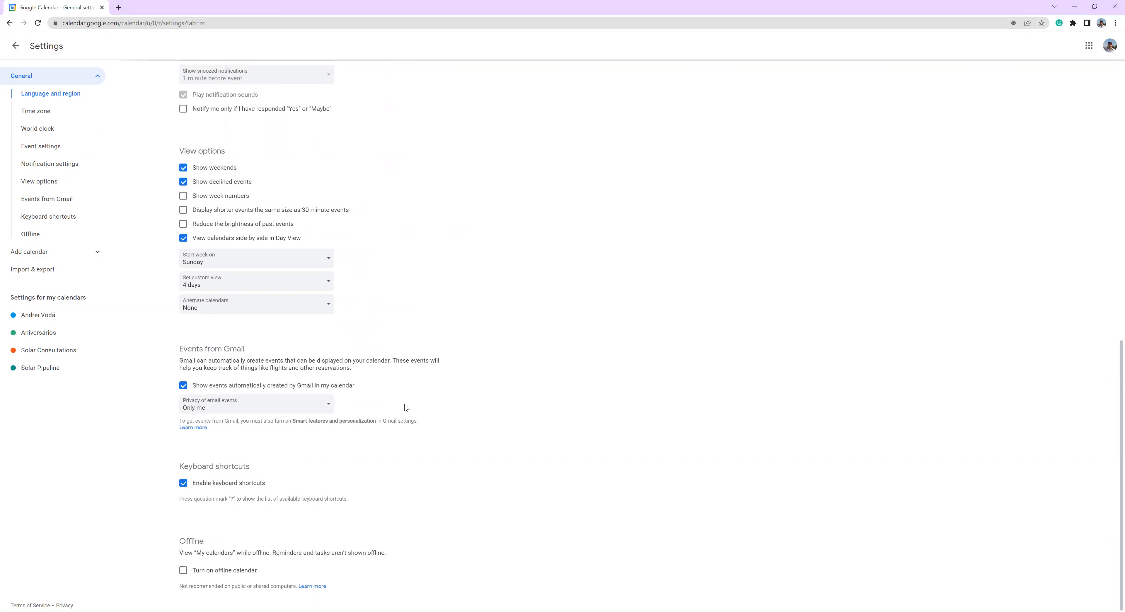
{"action": "scroll", "coordinate": [401, 398], "scroll_direction": "up", "scroll_amount": 15}
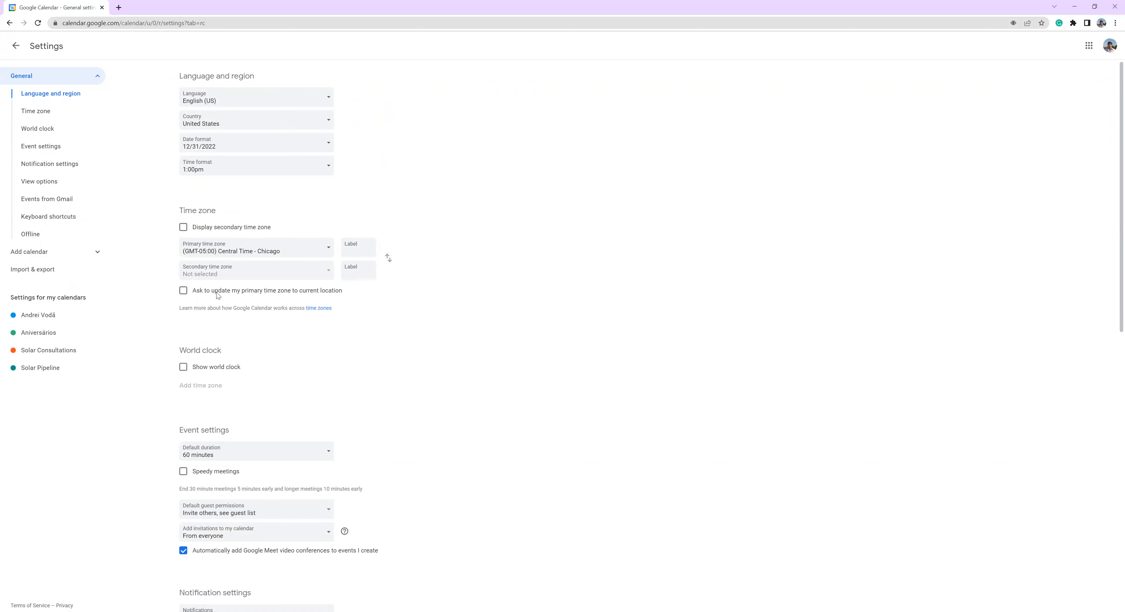
- Open the blank form for creating a new calendar
{"action": "left_click", "coordinate": [67, 252]}
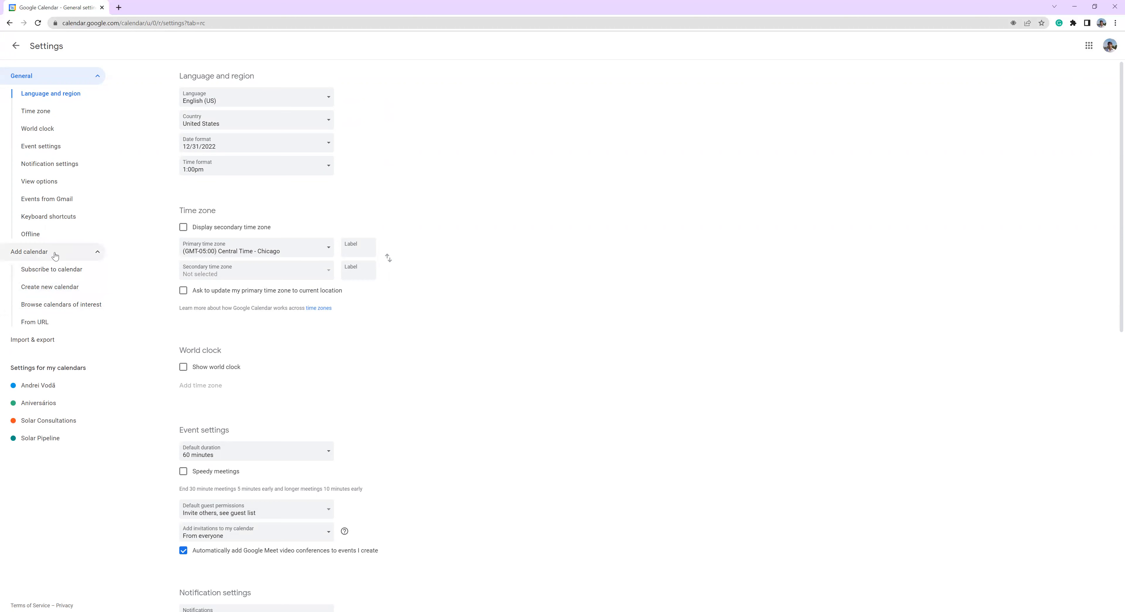
{"action": "left_click", "coordinate": [55, 289]}
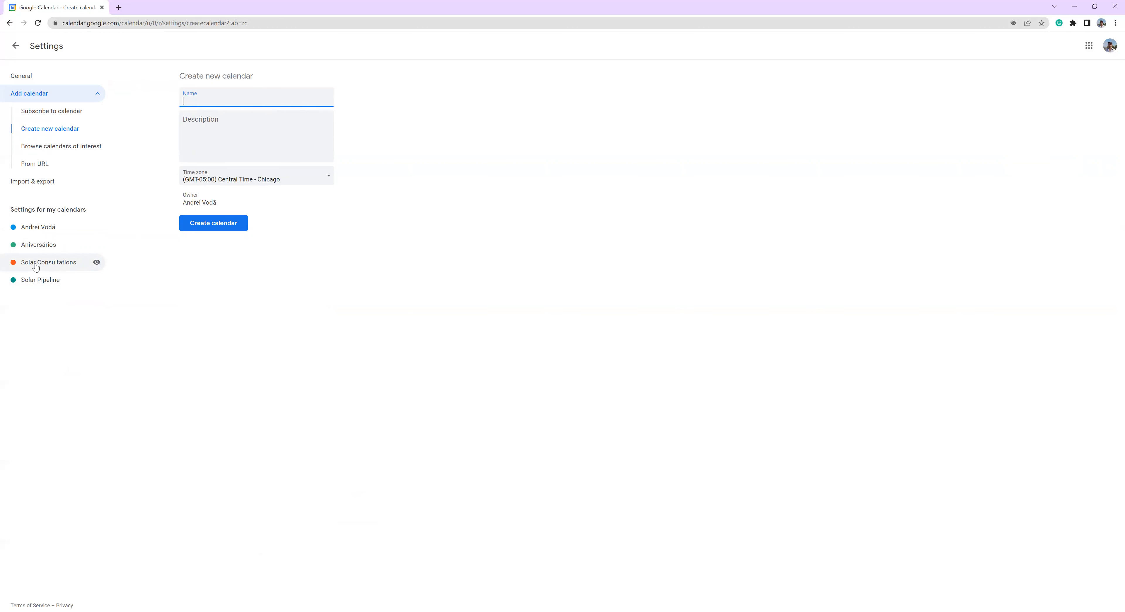
- Return to the Solar Consultations calendar's settings and examine its auto-accept invitation options, keeping invitations that do not conflict
{"action": "left_click", "coordinate": [64, 262]}
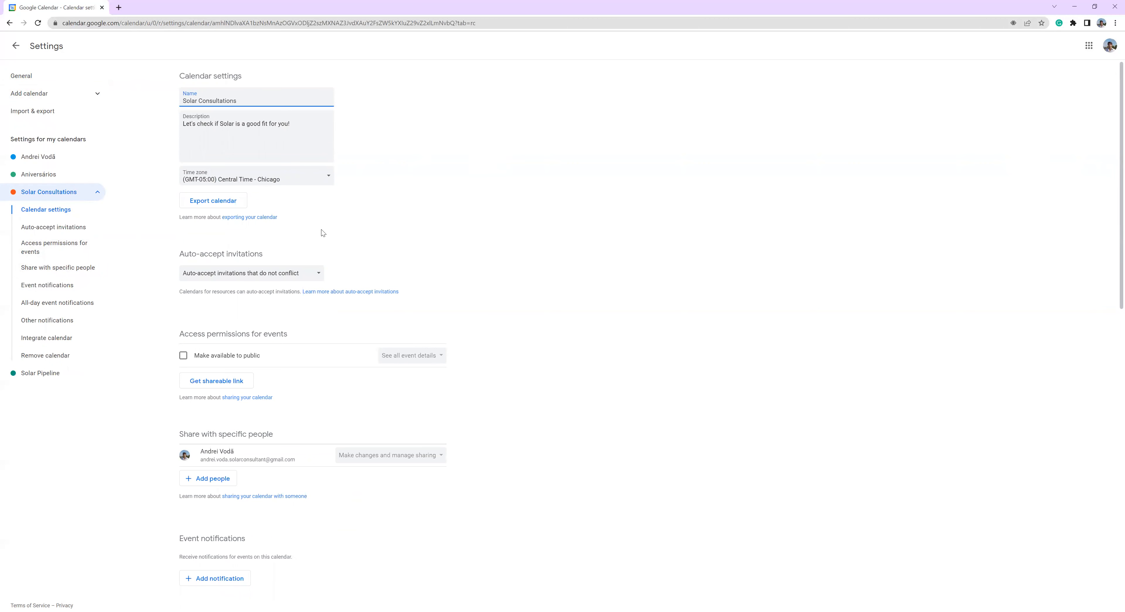
{"action": "left_click", "coordinate": [207, 275]}
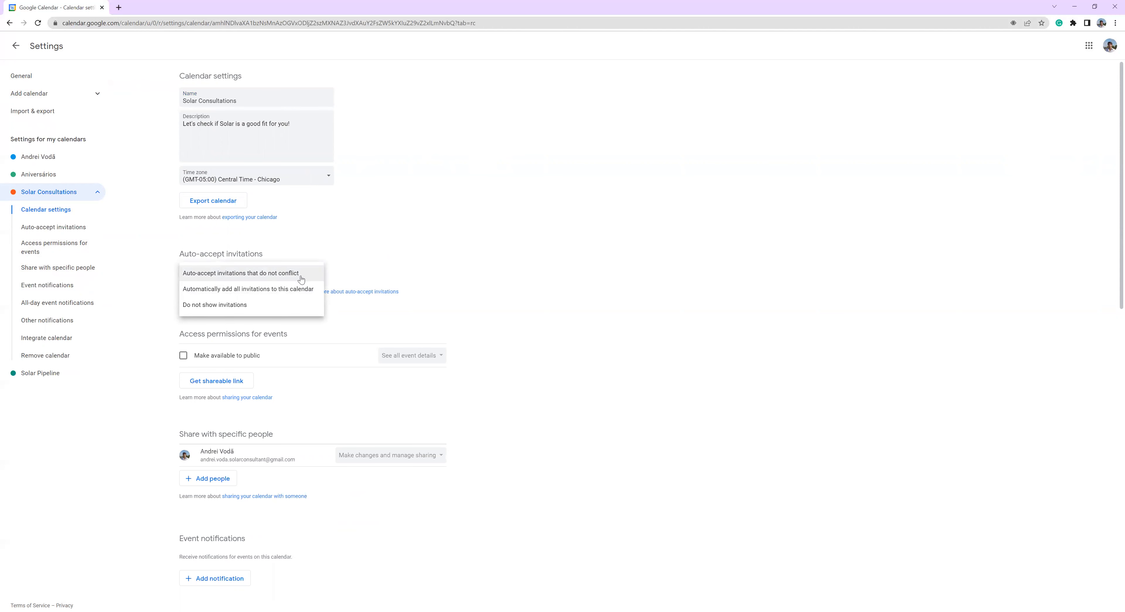
{"action": "left_click", "coordinate": [289, 275]}
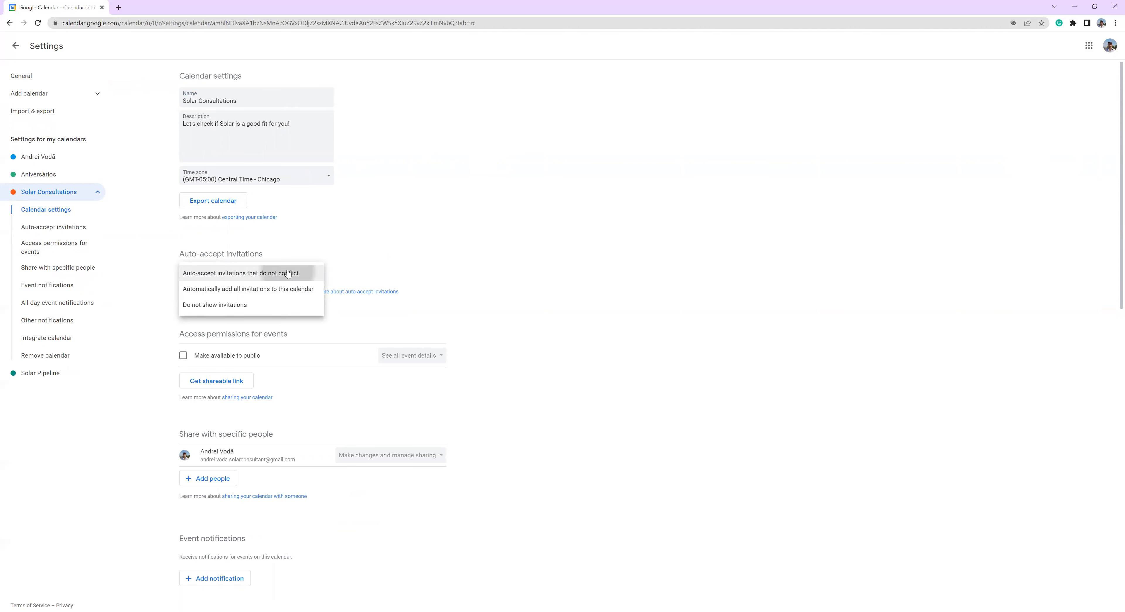
{"action": "left_click", "coordinate": [268, 277]}
{"action": "left_click", "coordinate": [496, 230]}
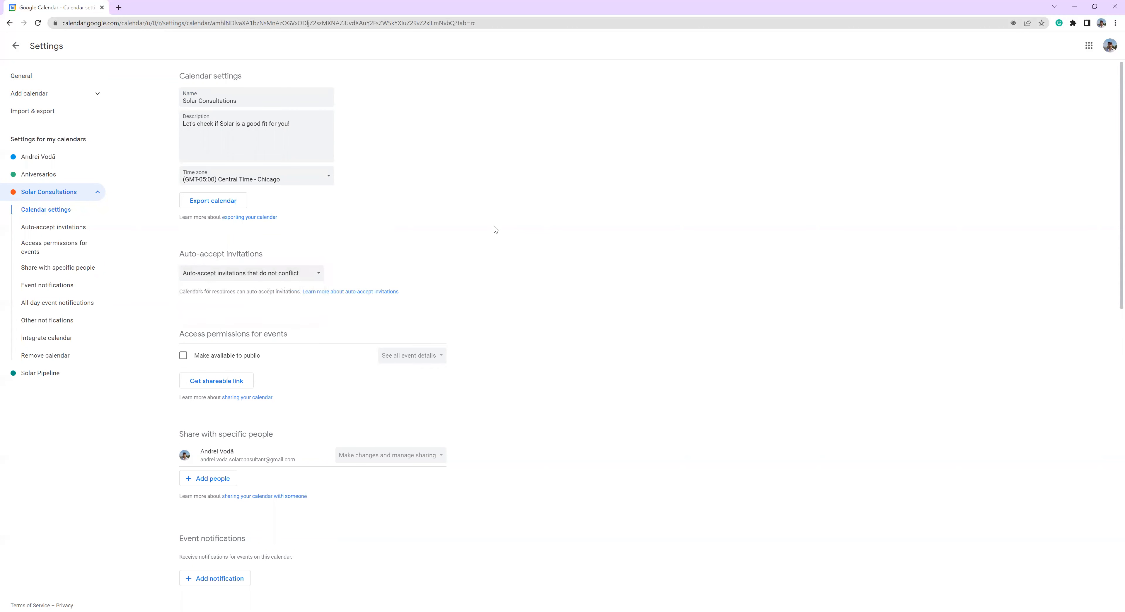
- Review the Solar Consultations calendar's access permissions, sharing, notification, integration and removal settings
{"action": "scroll", "coordinate": [463, 228], "scroll_direction": "down", "scroll_amount": 4}
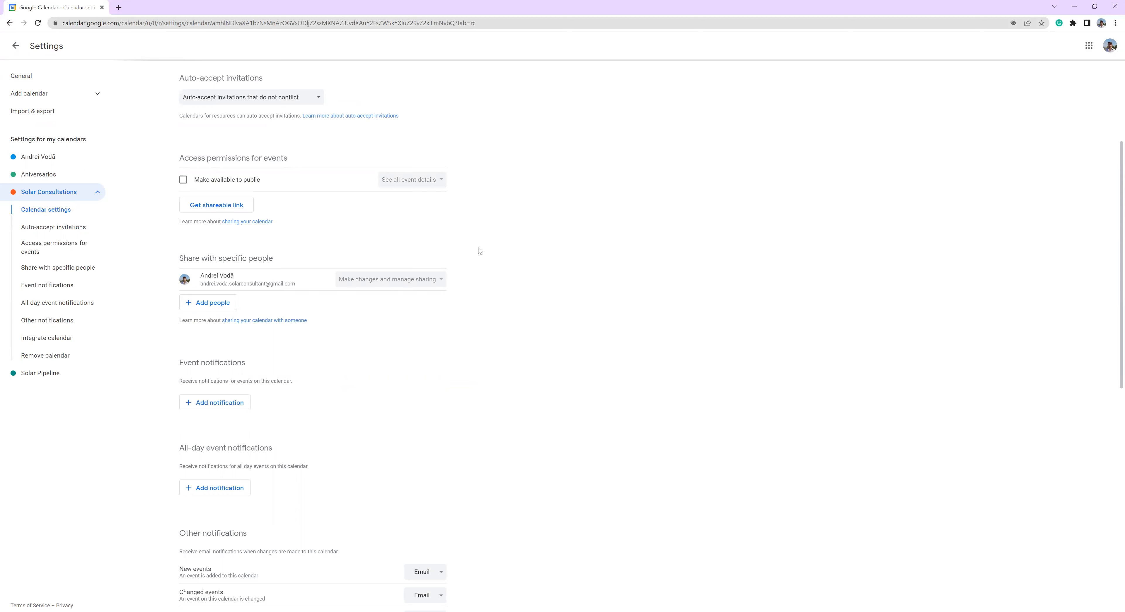
{"action": "scroll", "coordinate": [437, 262], "scroll_direction": "down", "scroll_amount": 6}
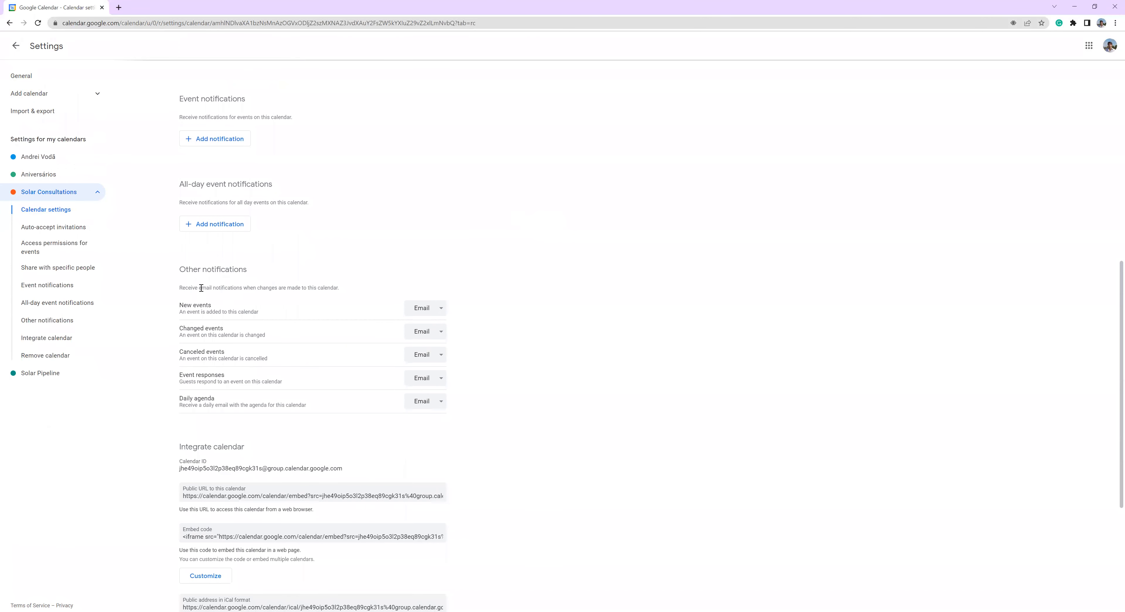
{"action": "scroll", "coordinate": [181, 238], "scroll_direction": "down", "scroll_amount": 1}
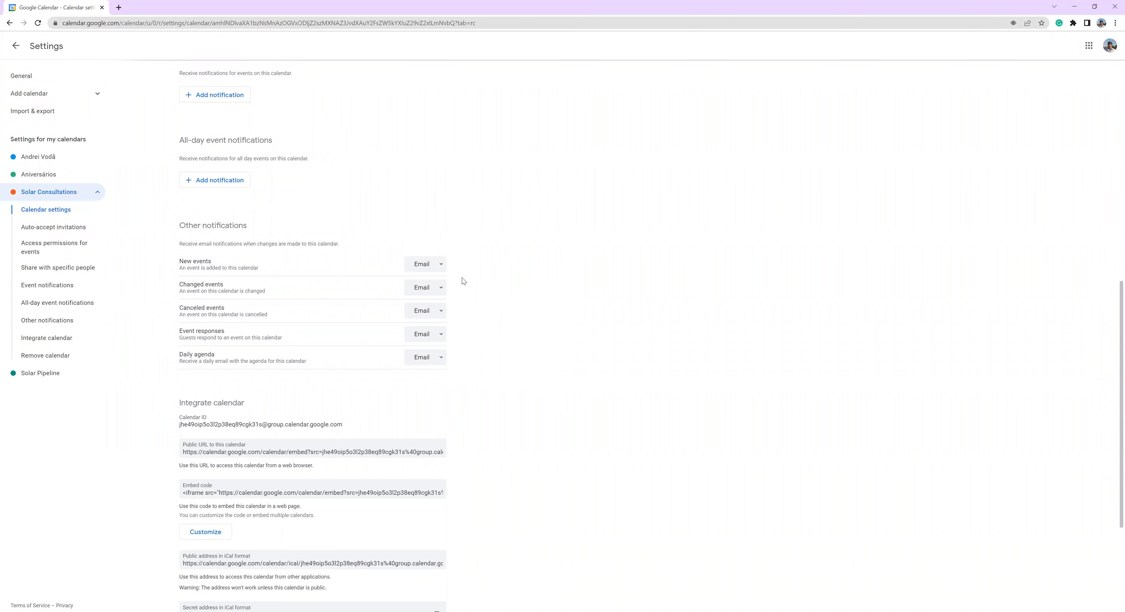
{"action": "scroll", "coordinate": [493, 282], "scroll_direction": "down", "scroll_amount": 1}
{"action": "scroll", "coordinate": [477, 219], "scroll_direction": "down", "scroll_amount": 3}
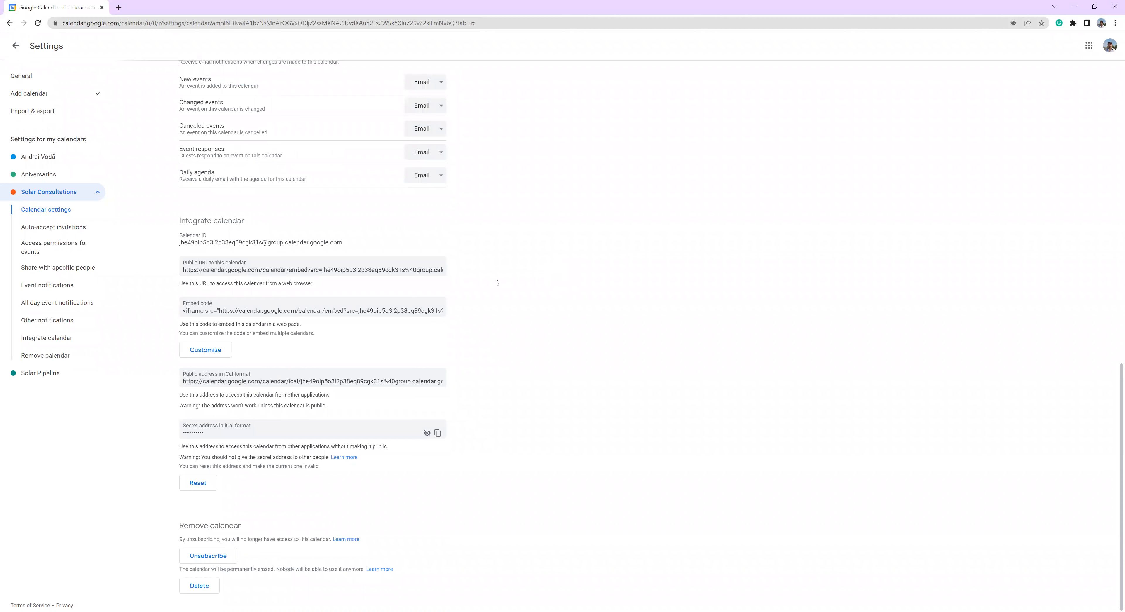
- Examine the notification choices for new and changed events on Solar Consultations, and return to the week view
{"action": "scroll", "coordinate": [582, 308], "scroll_direction": "up", "scroll_amount": 4}
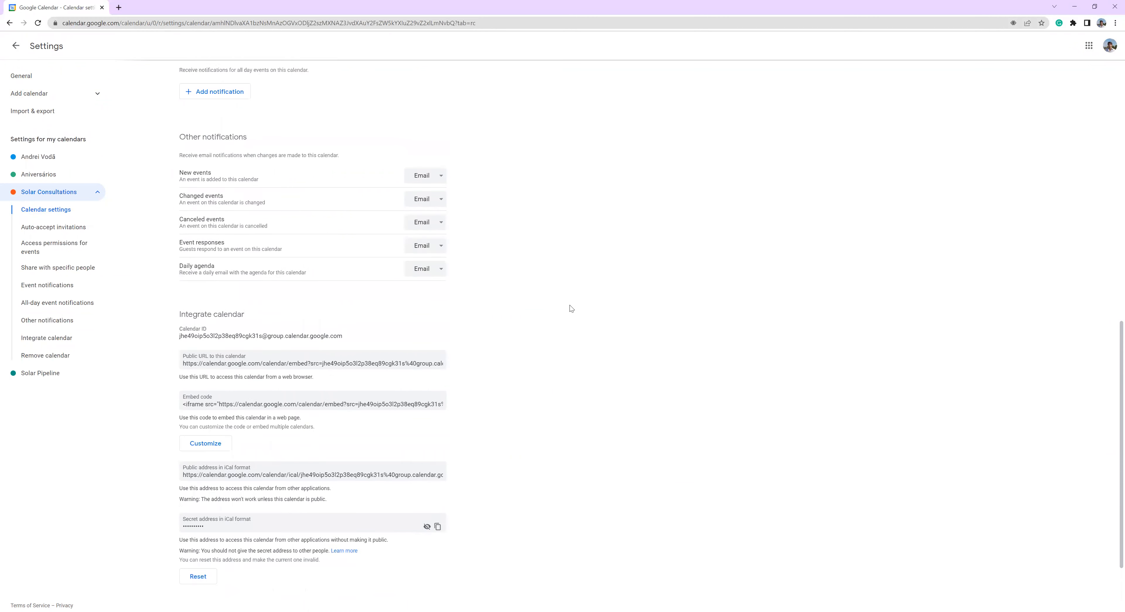
{"action": "left_click", "coordinate": [438, 259]}
{"action": "left_click", "coordinate": [454, 308]}
{"action": "left_click", "coordinate": [437, 283]}
{"action": "left_click", "coordinate": [458, 322]}
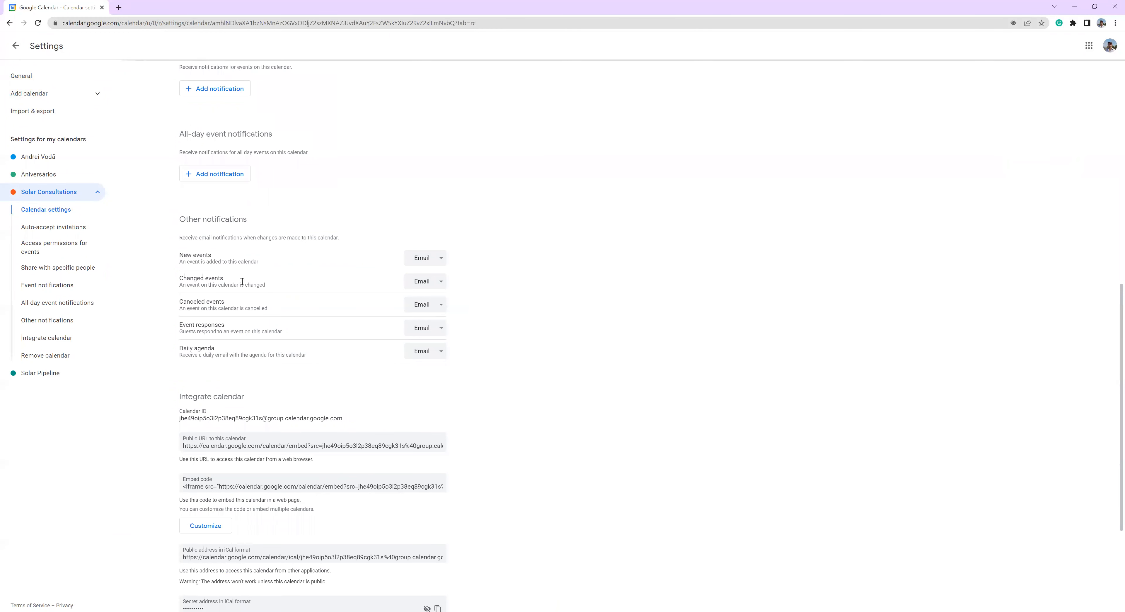
{"action": "scroll", "coordinate": [441, 272], "scroll_direction": "up", "scroll_amount": 10}
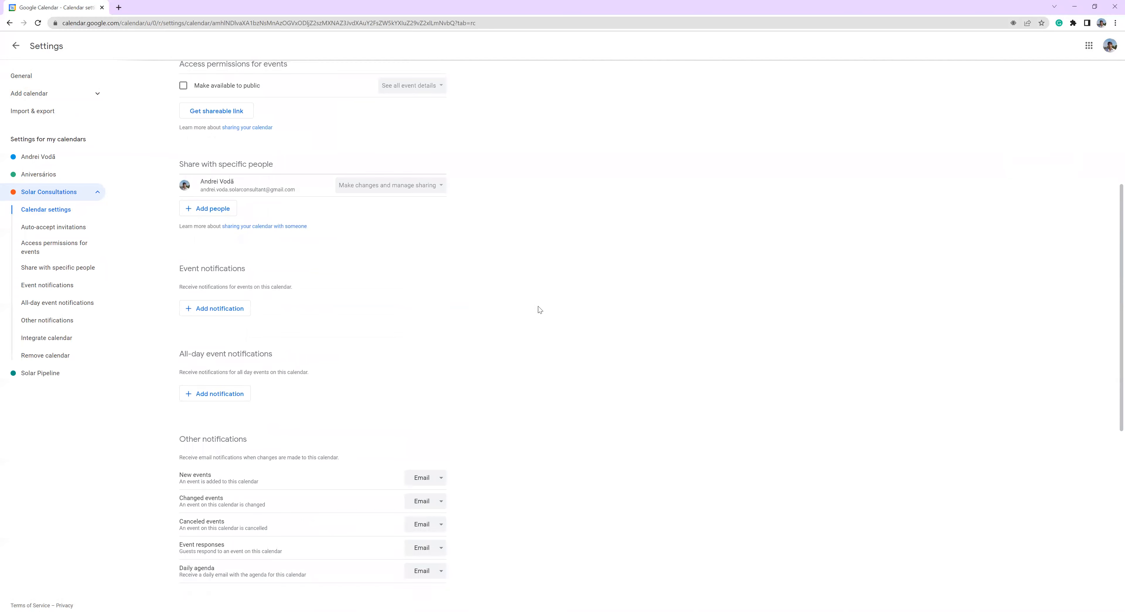
{"action": "left_click", "coordinate": [15, 46]}
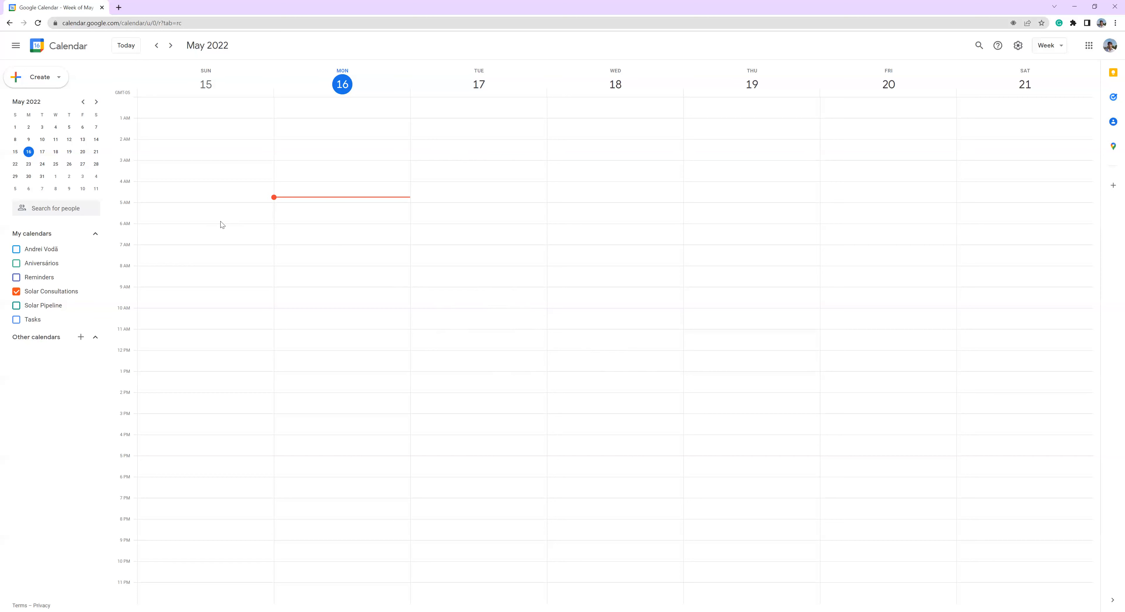
- Start an event titled "solar consultation" for Monday, May 16, 5:00am to 6:00am, in the Solar Consultations calendar
{"action": "left_click", "coordinate": [329, 216]}
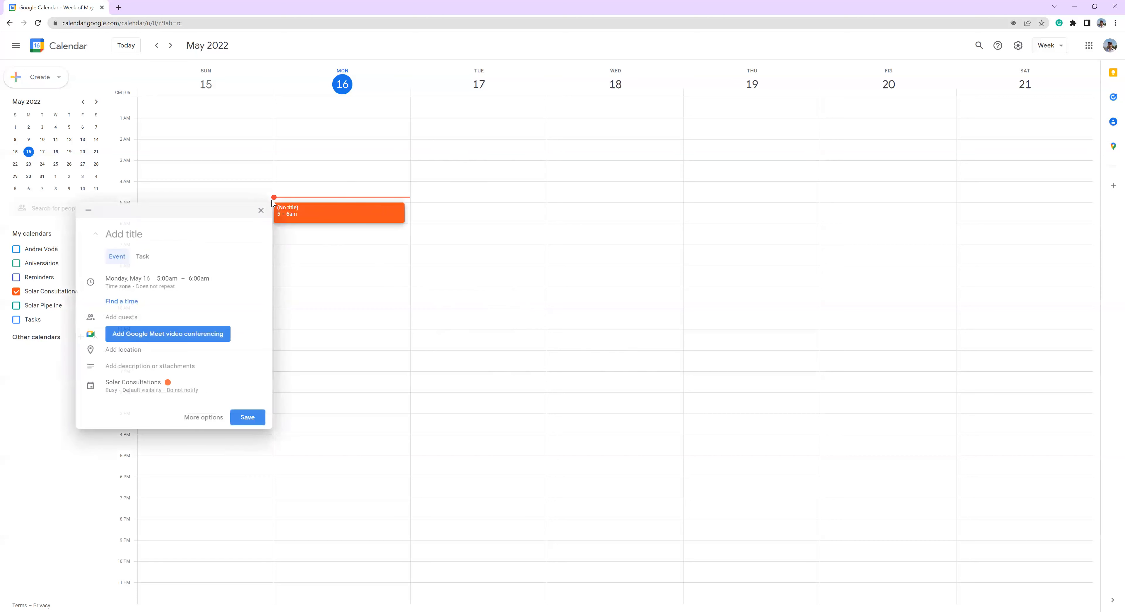
{"action": "type", "text": "solar consultation"}
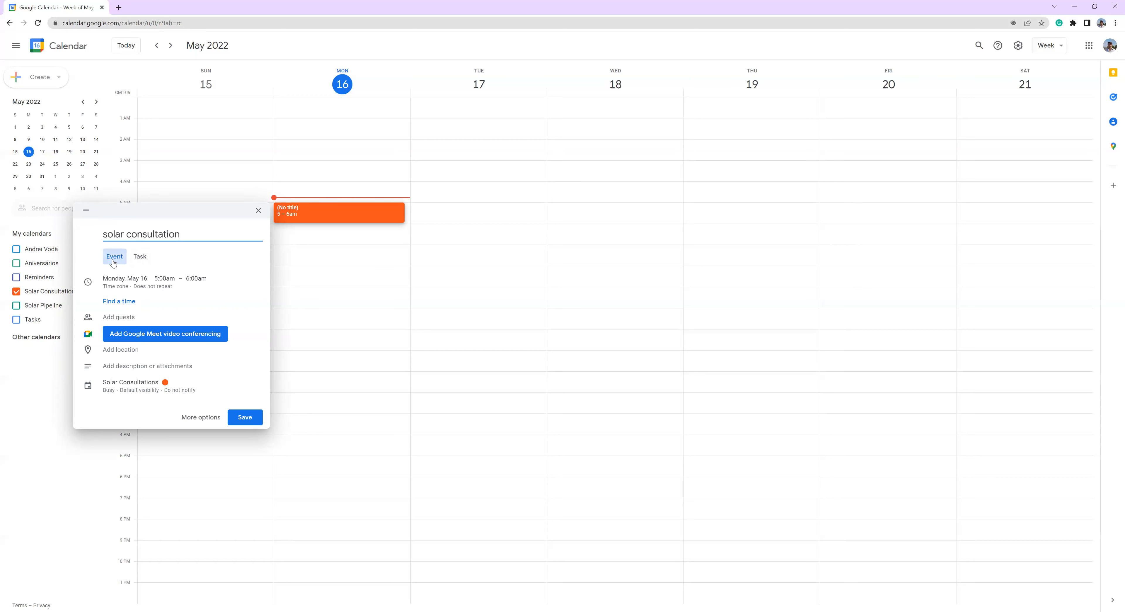
- Examine the start and end time choices for the solar consultation event, keeping its hours
{"action": "left_click", "coordinate": [116, 281]}
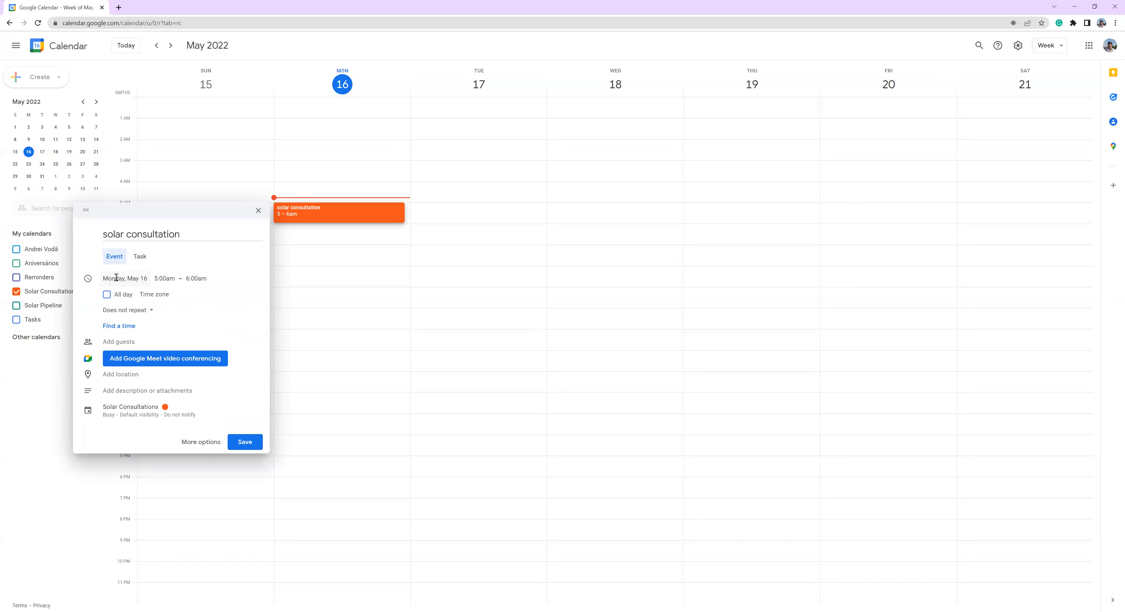
{"action": "left_click", "coordinate": [163, 278]}
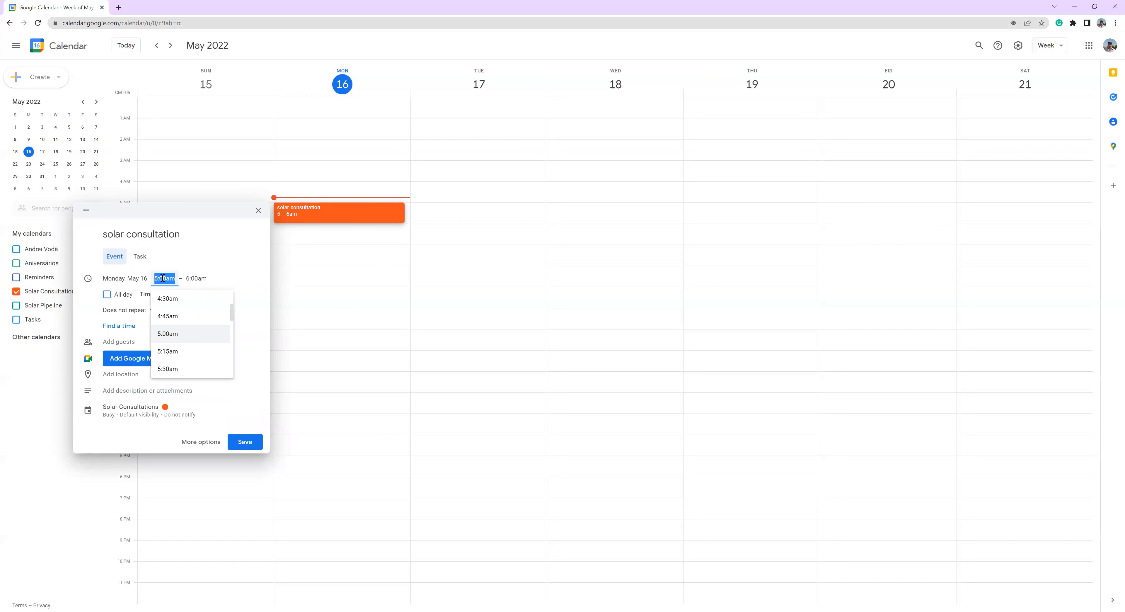
{"action": "left_click", "coordinate": [194, 279]}
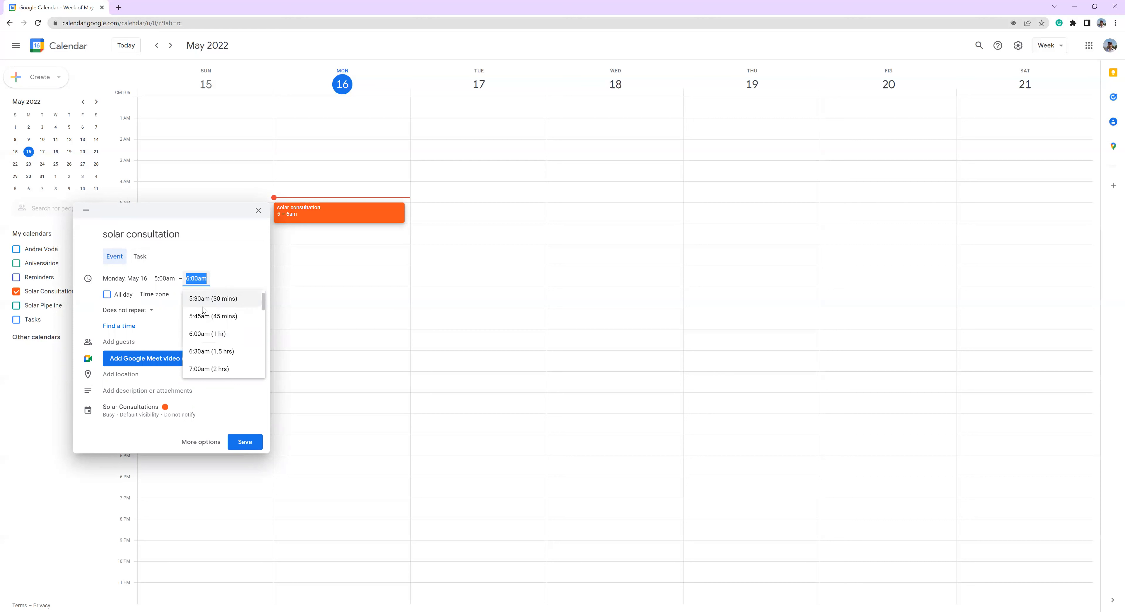
{"action": "left_click", "coordinate": [258, 276]}
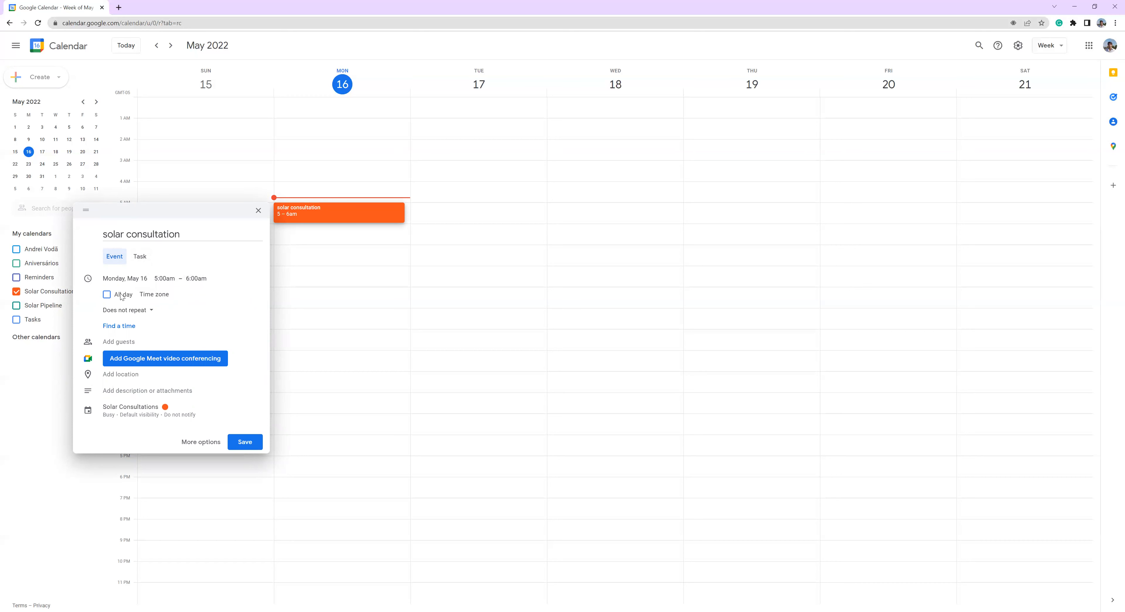
- Set the event's time zone to (GMT-04:00) Eastern Time - New York
{"action": "left_click", "coordinate": [153, 296]}
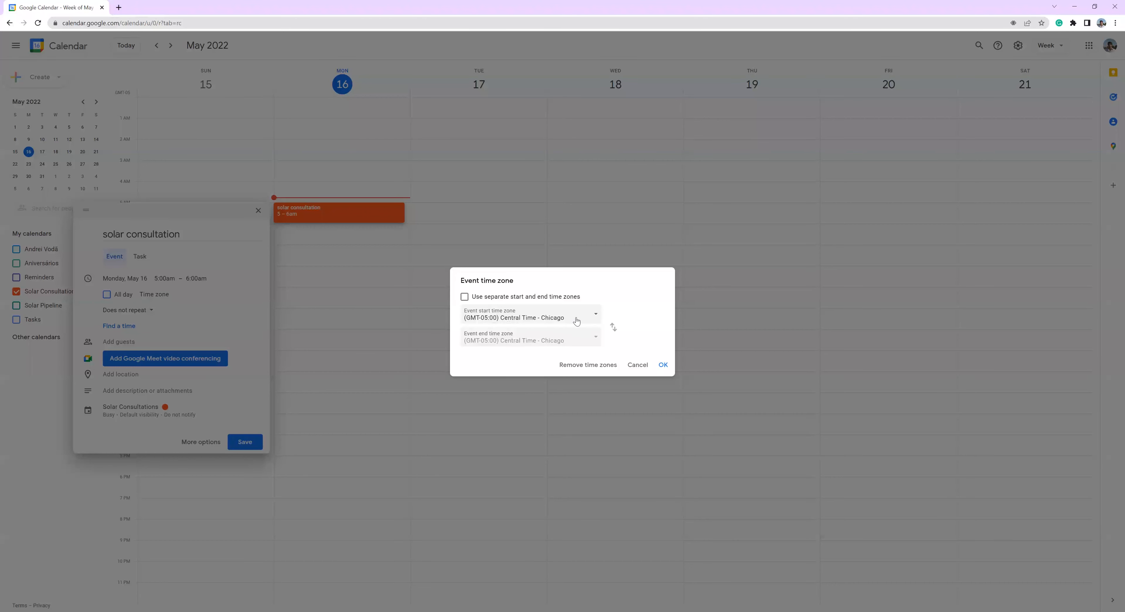
{"action": "left_click", "coordinate": [560, 315]}
{"action": "scroll", "coordinate": [556, 262], "scroll_direction": "down", "scroll_amount": 5}
{"action": "scroll", "coordinate": [555, 261], "scroll_direction": "down", "scroll_amount": 2}
{"action": "scroll", "coordinate": [520, 244], "scroll_direction": "down", "scroll_amount": 7}
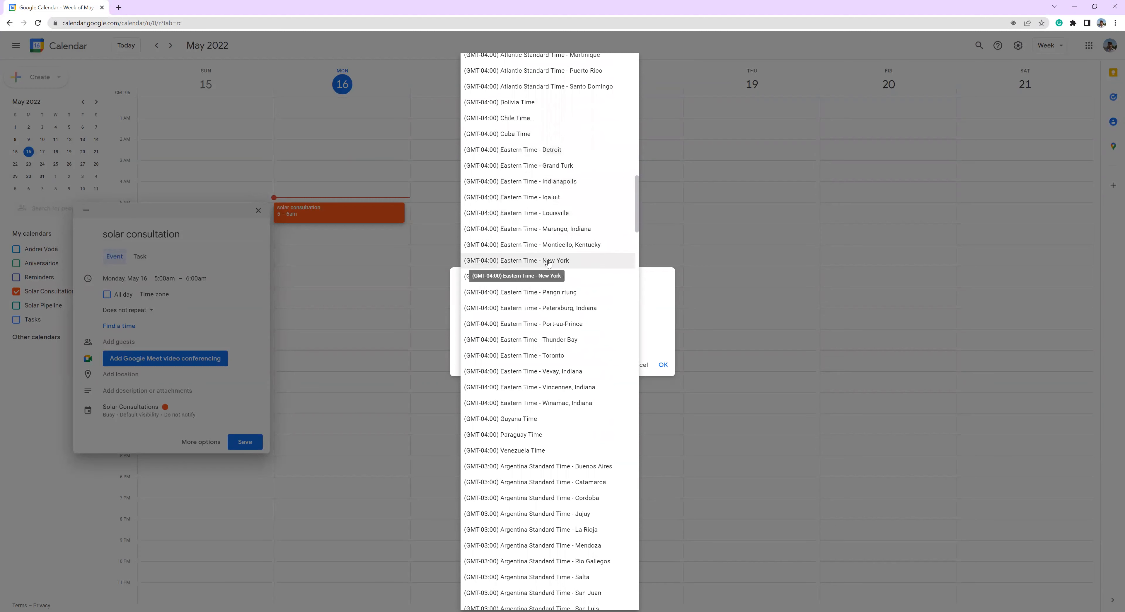
{"action": "left_click", "coordinate": [549, 262]}
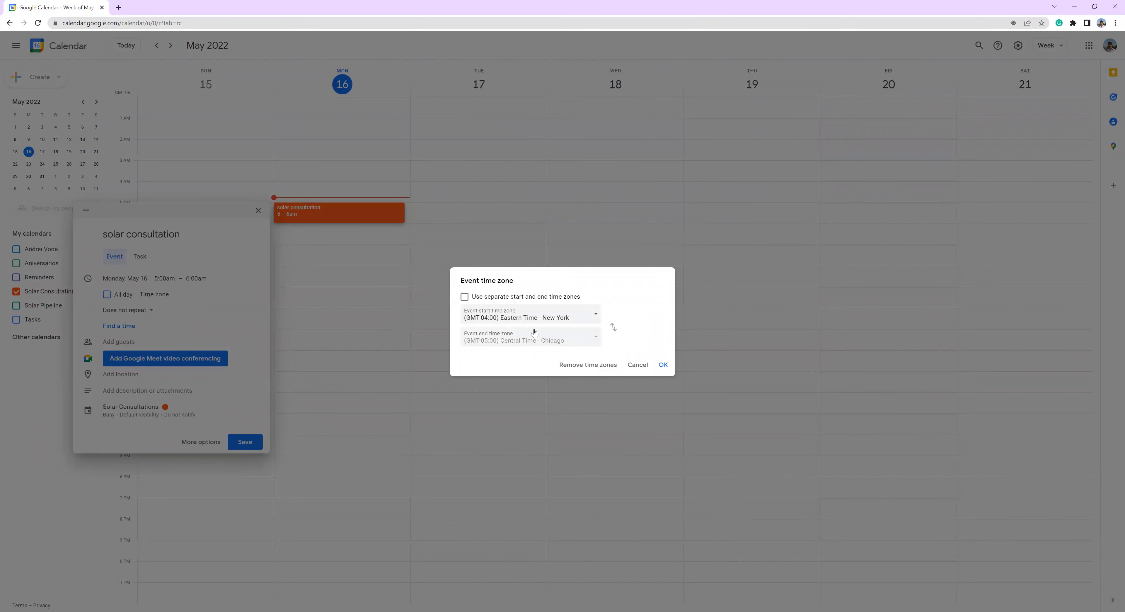
{"action": "left_click", "coordinate": [663, 365]}
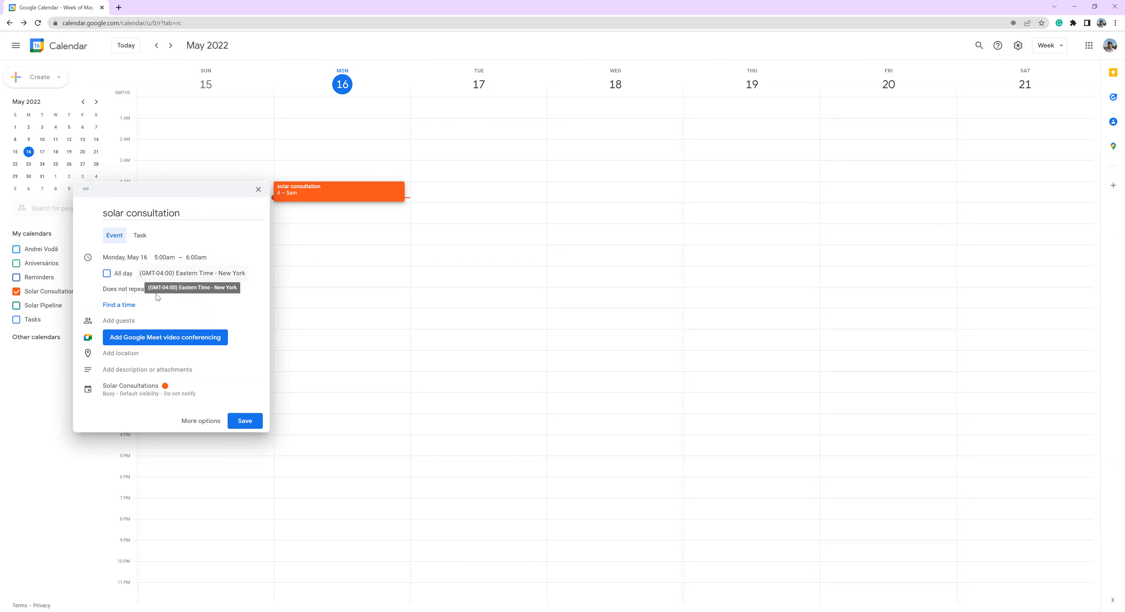
- Examine the event's repeat options, keeping it non-repeating, and view its guest and description fields
{"action": "left_click", "coordinate": [142, 292]}
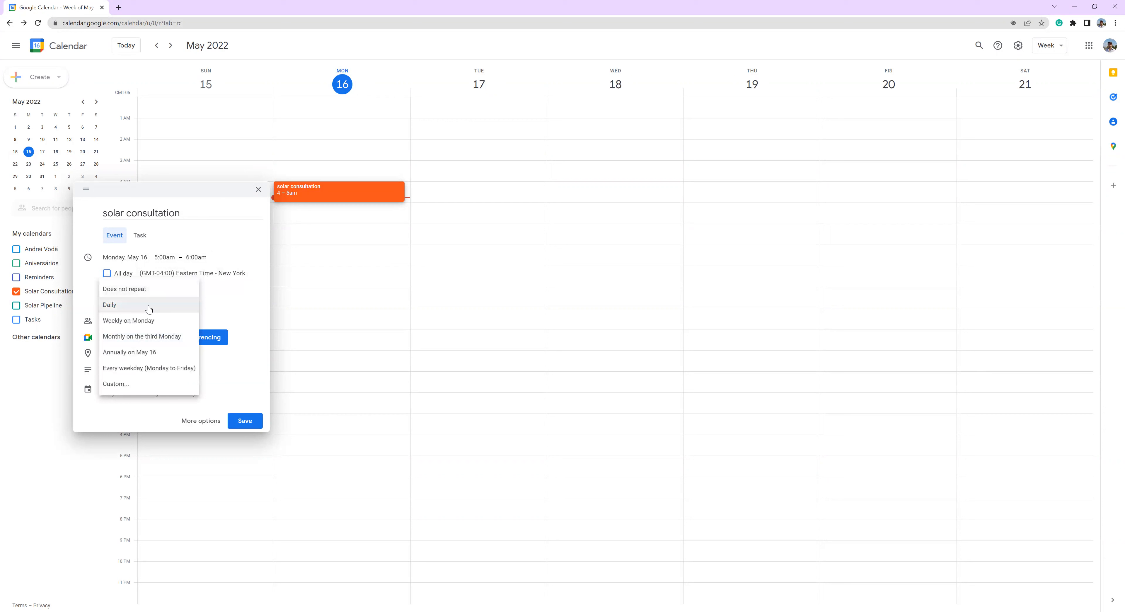
{"action": "left_click", "coordinate": [168, 299]}
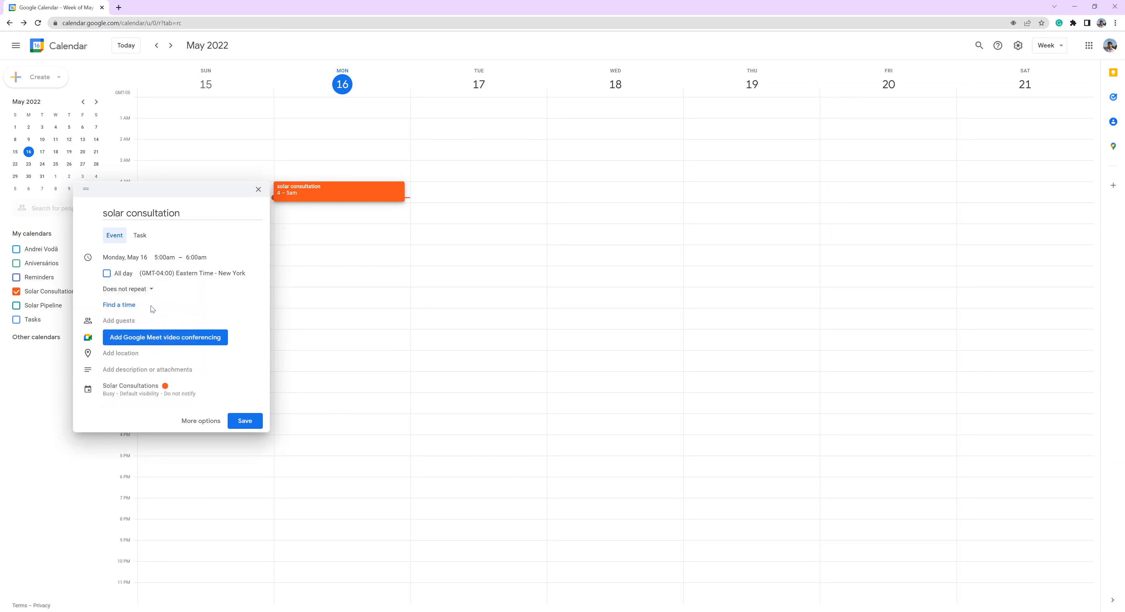
{"action": "left_click", "coordinate": [122, 321]}
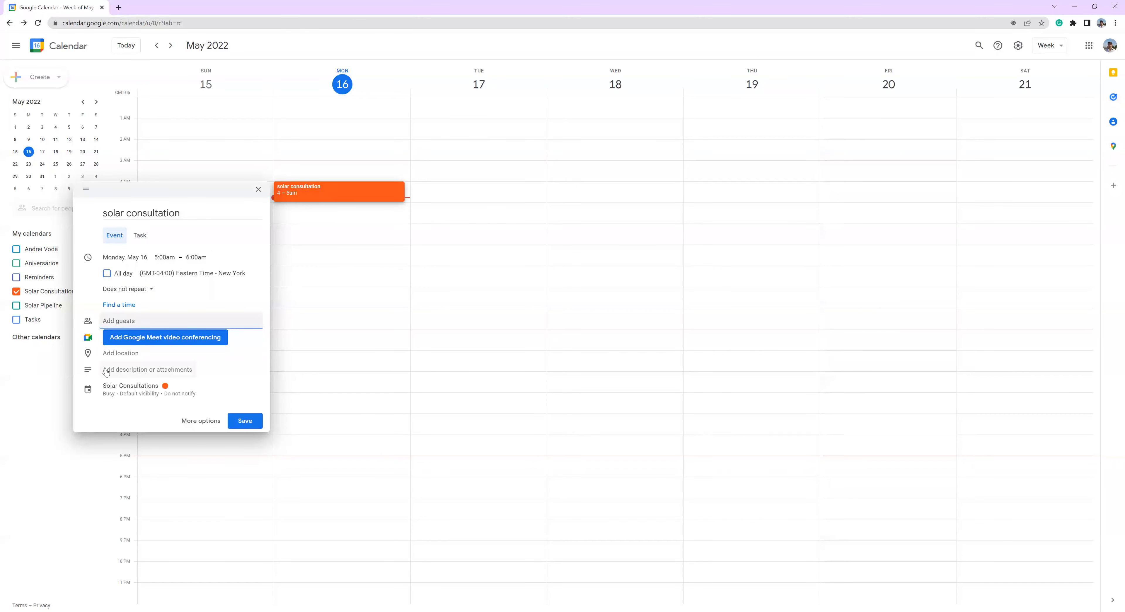
{"action": "left_click", "coordinate": [140, 370]}
{"action": "left_click", "coordinate": [119, 388]}
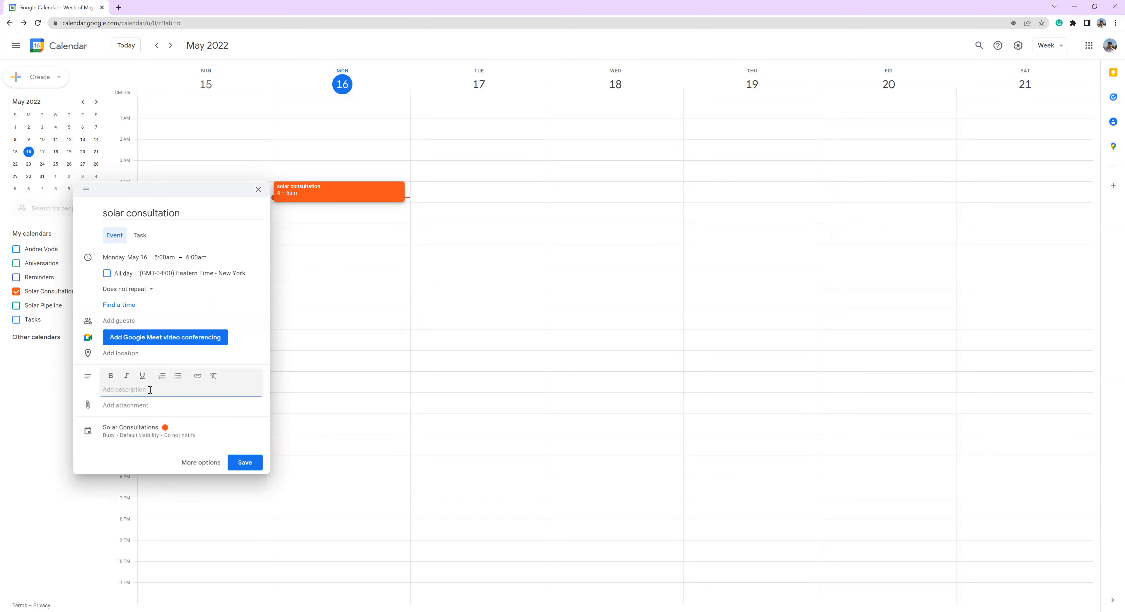
- Add a guest to the solar consultation event by searching for the contact's first name
{"action": "left_click", "coordinate": [125, 320]}
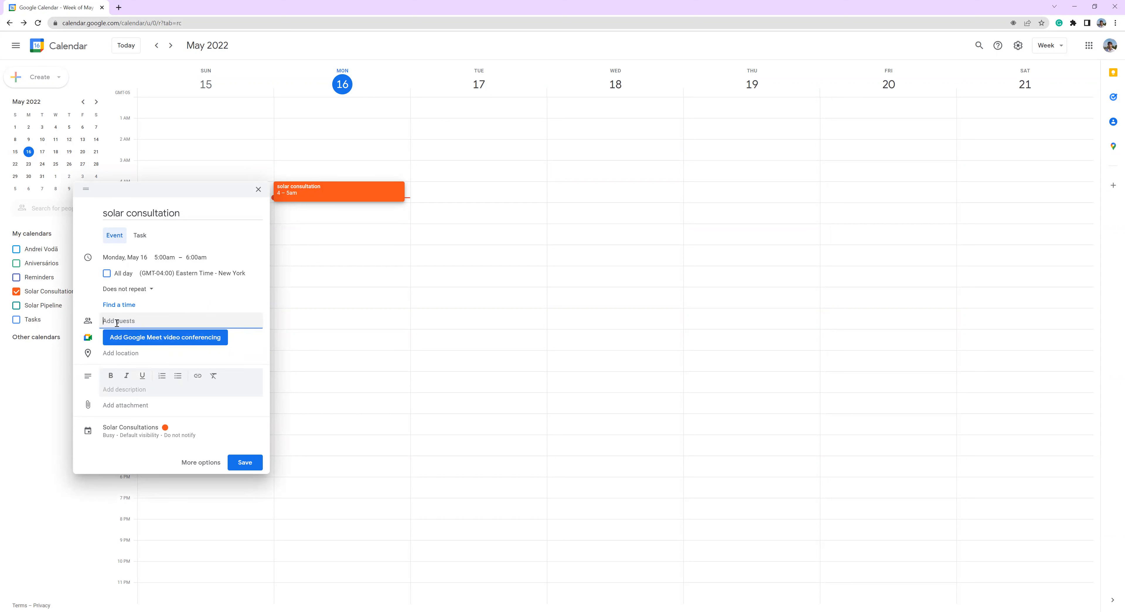
{"action": "type", "text": "andrei"}
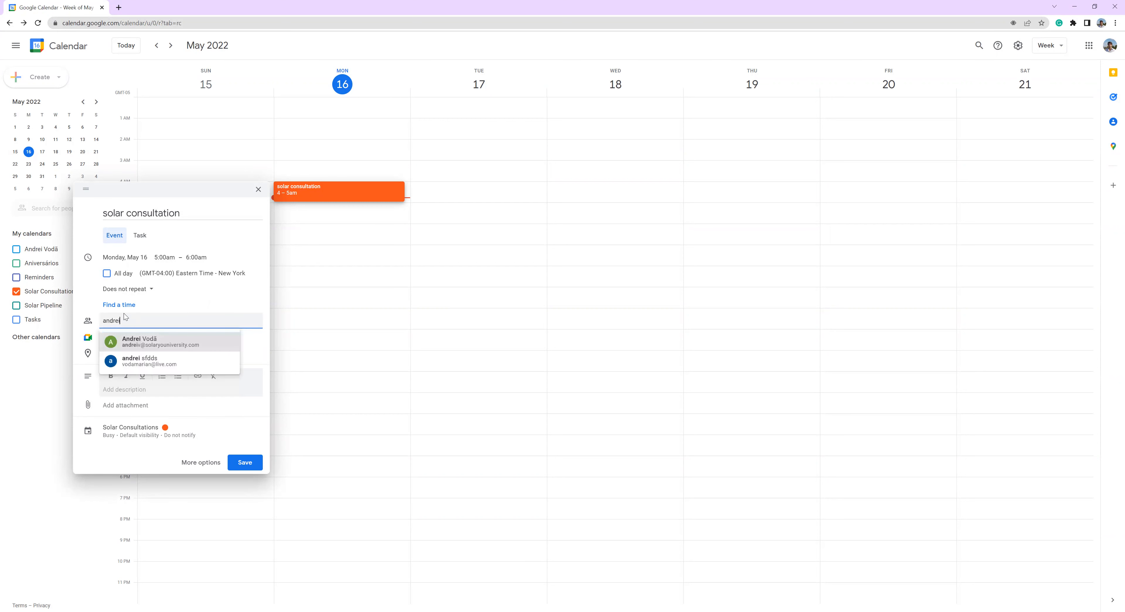
{"action": "left_click", "coordinate": [141, 342]}
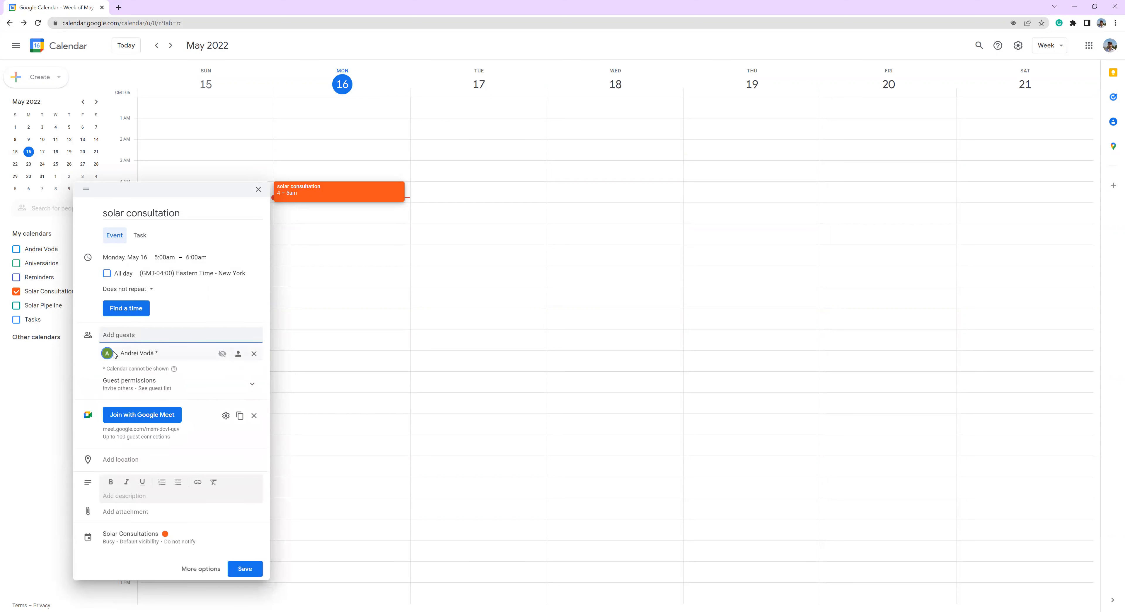
- Open the guest's contact record in Google Contacts, examine its details and notes field, and return to the event in Google Calendar
{"action": "mouse_move", "coordinate": [110, 356]}
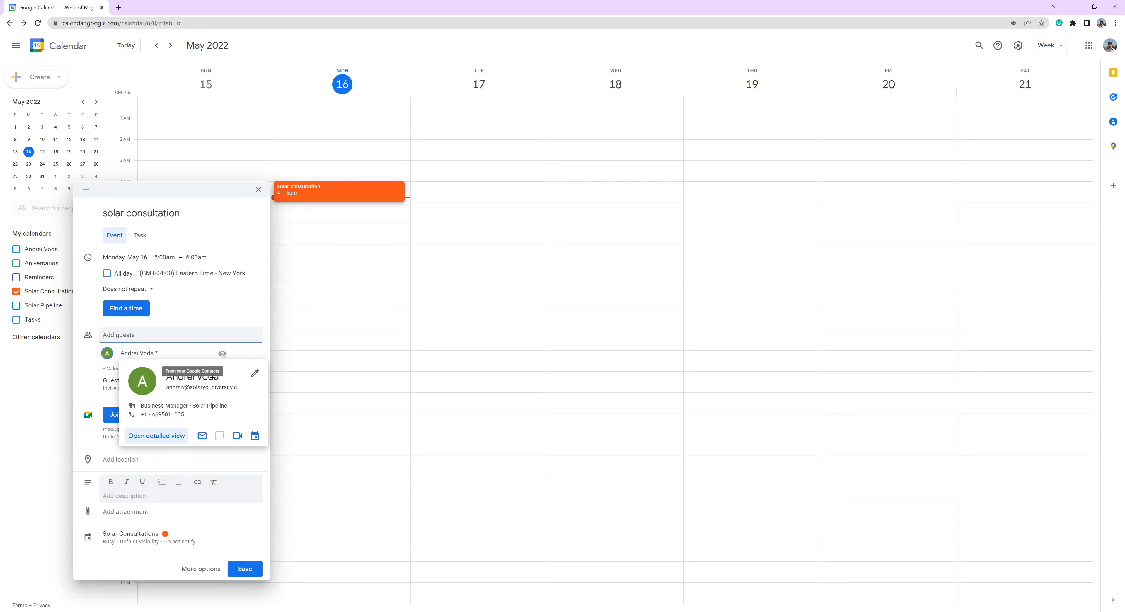
{"action": "left_click", "coordinate": [255, 373]}
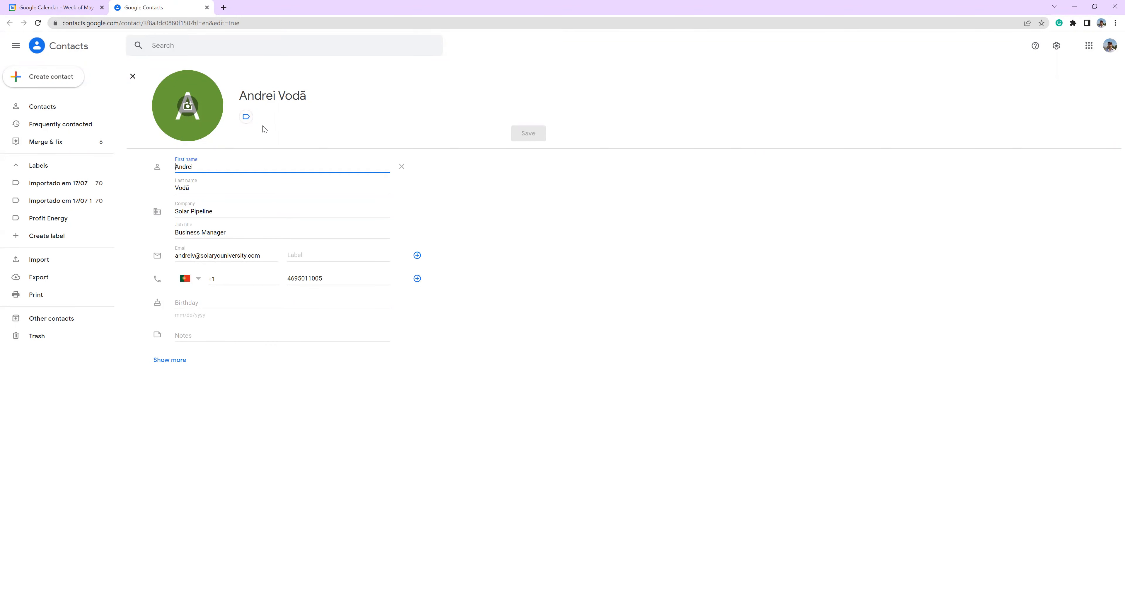
{"action": "left_click", "coordinate": [76, 5]}
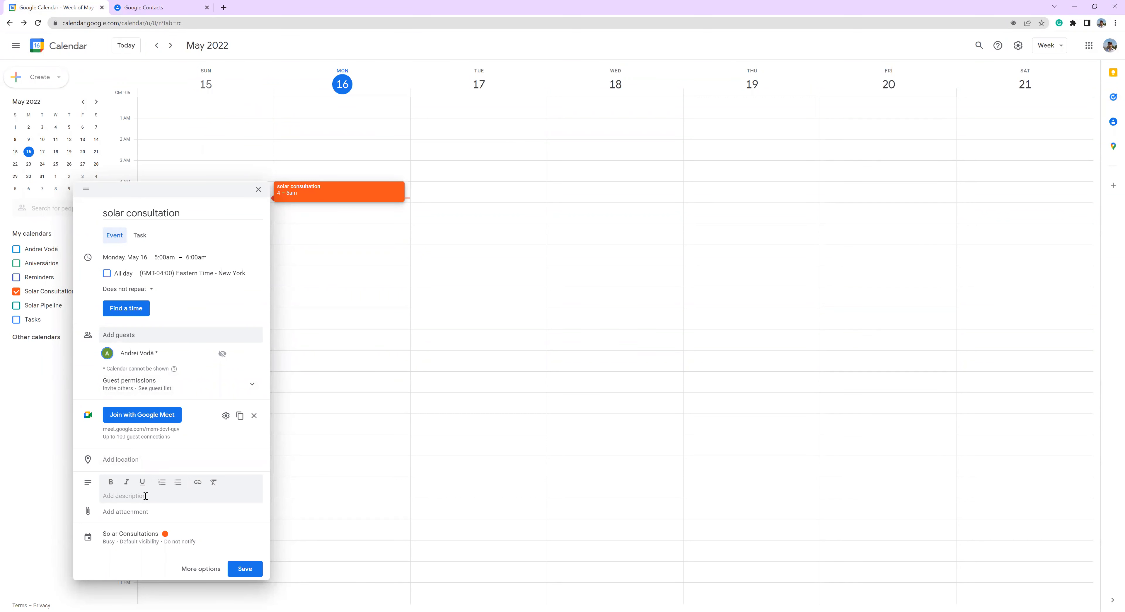
{"action": "left_click", "coordinate": [148, 7]}
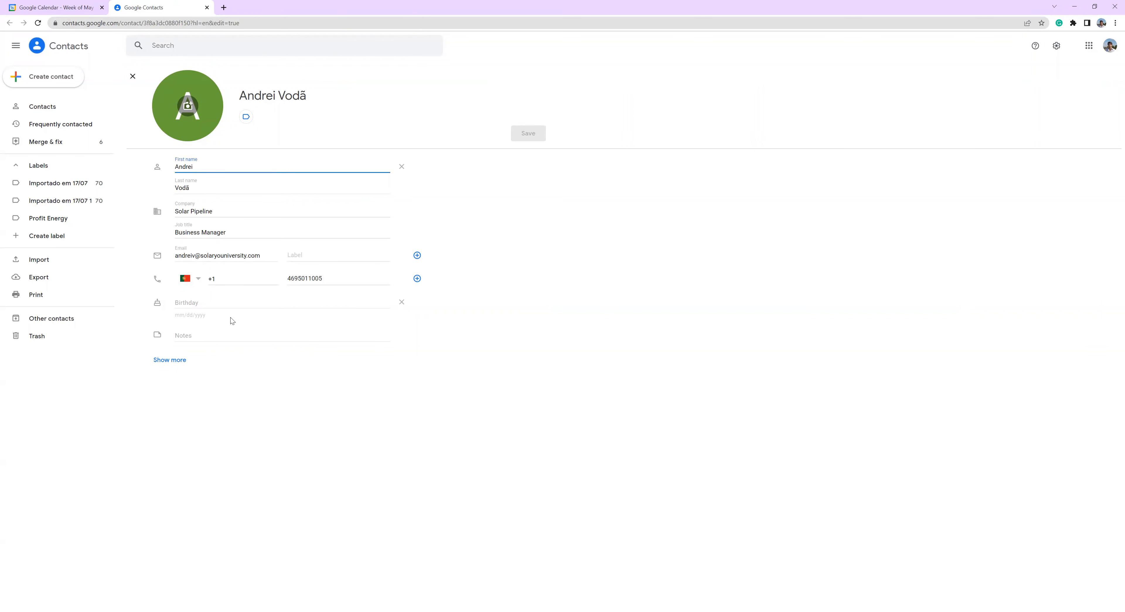
{"action": "left_click", "coordinate": [200, 336]}
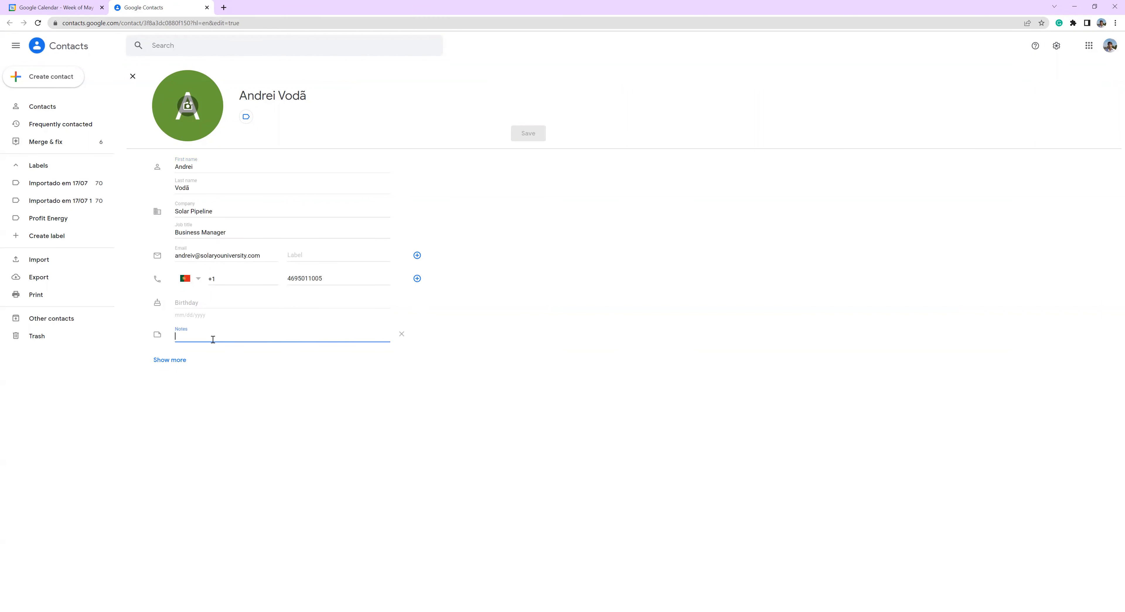
{"action": "left_click", "coordinate": [325, 390]}
{"action": "left_click", "coordinate": [68, 9]}
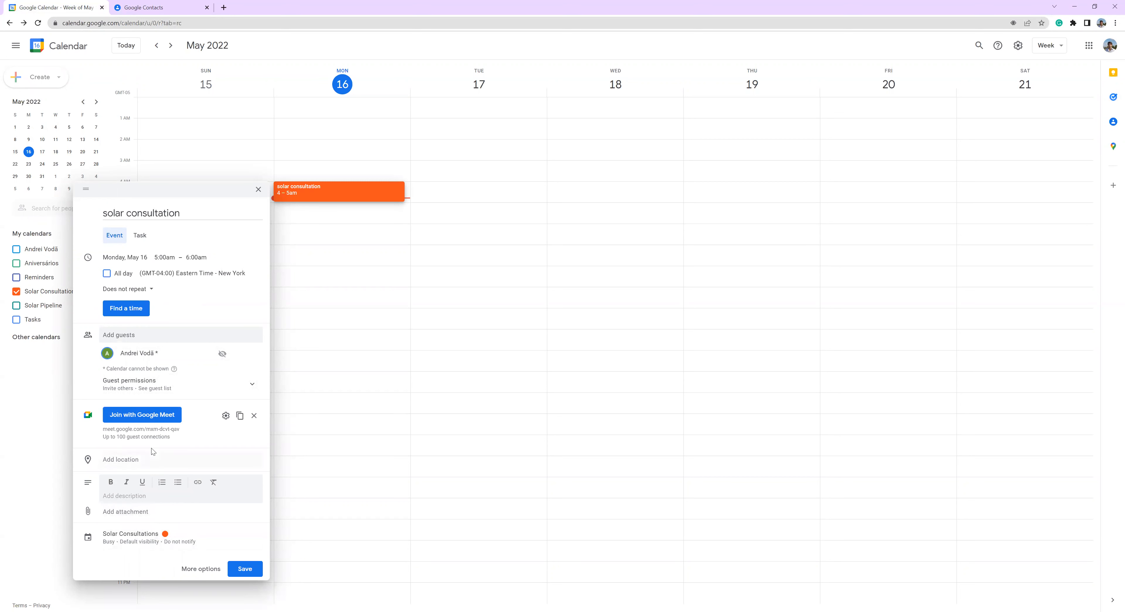
- Examine the event's location and description fields without filling them in
{"action": "left_click", "coordinate": [130, 495]}
{"action": "left_click", "coordinate": [124, 457]}
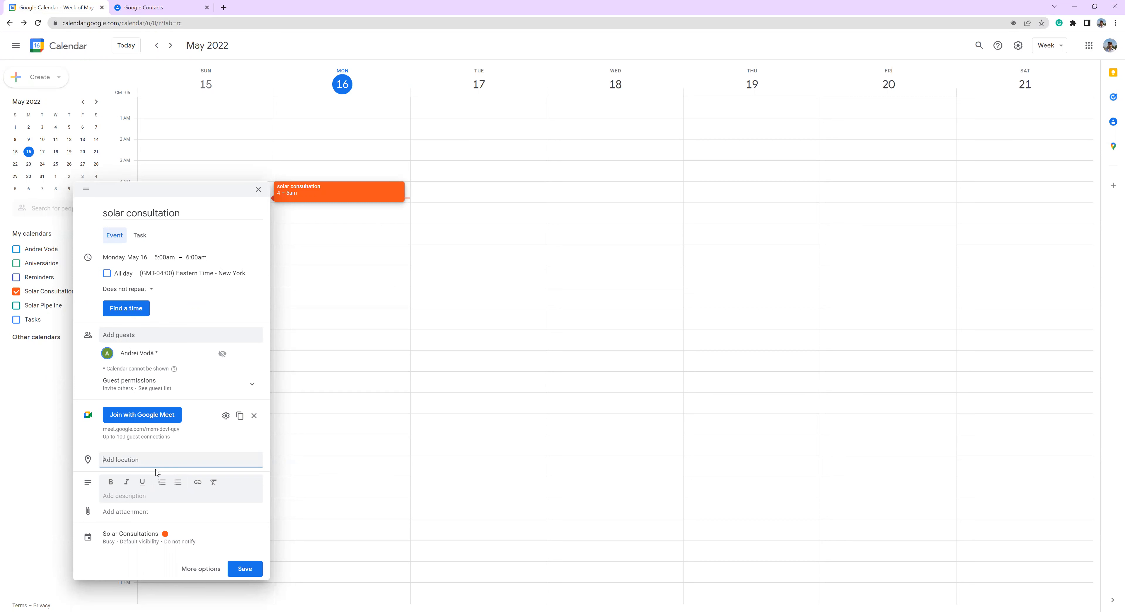
{"action": "left_click", "coordinate": [129, 496]}
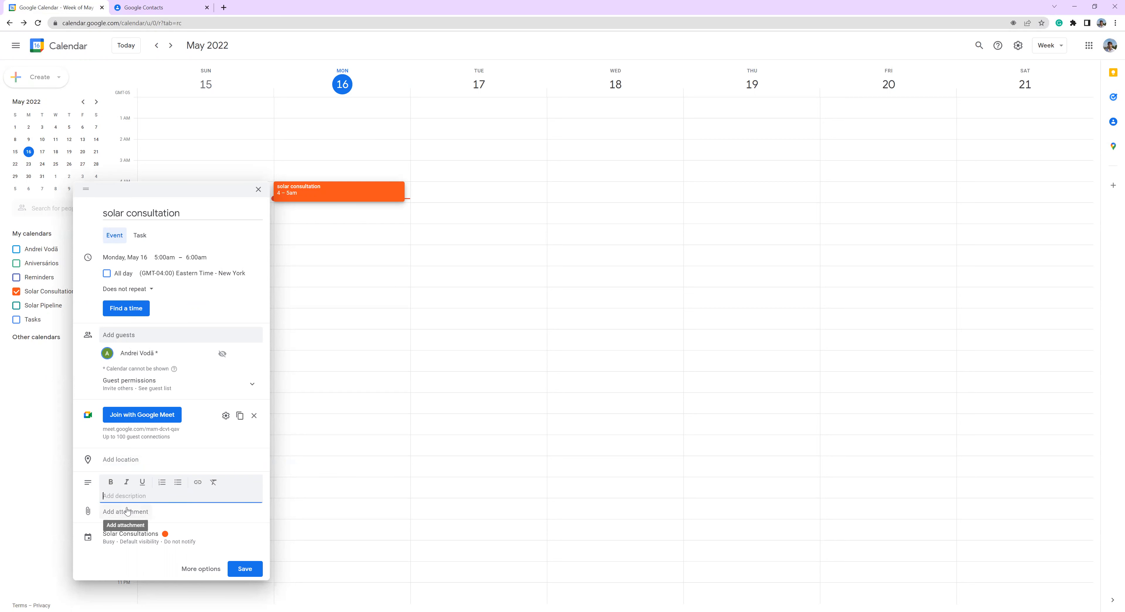
- Keep the event in the Solar Consultations calendar and add notifications 10 minutes, 1 hour and 1 day before it
{"action": "left_click", "coordinate": [134, 538]}
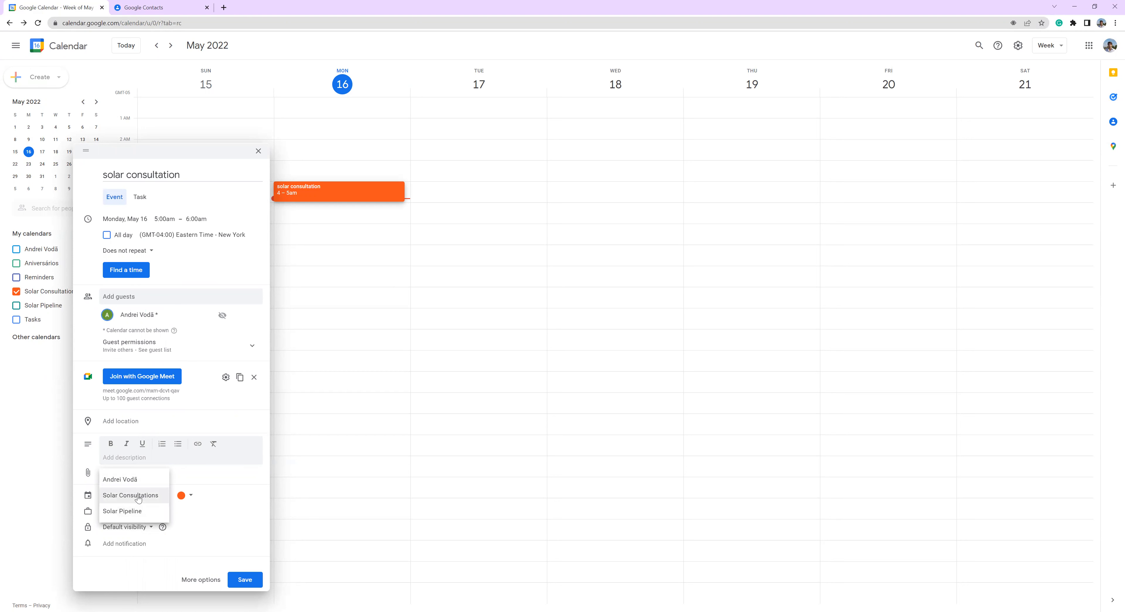
{"action": "left_click", "coordinate": [138, 496]}
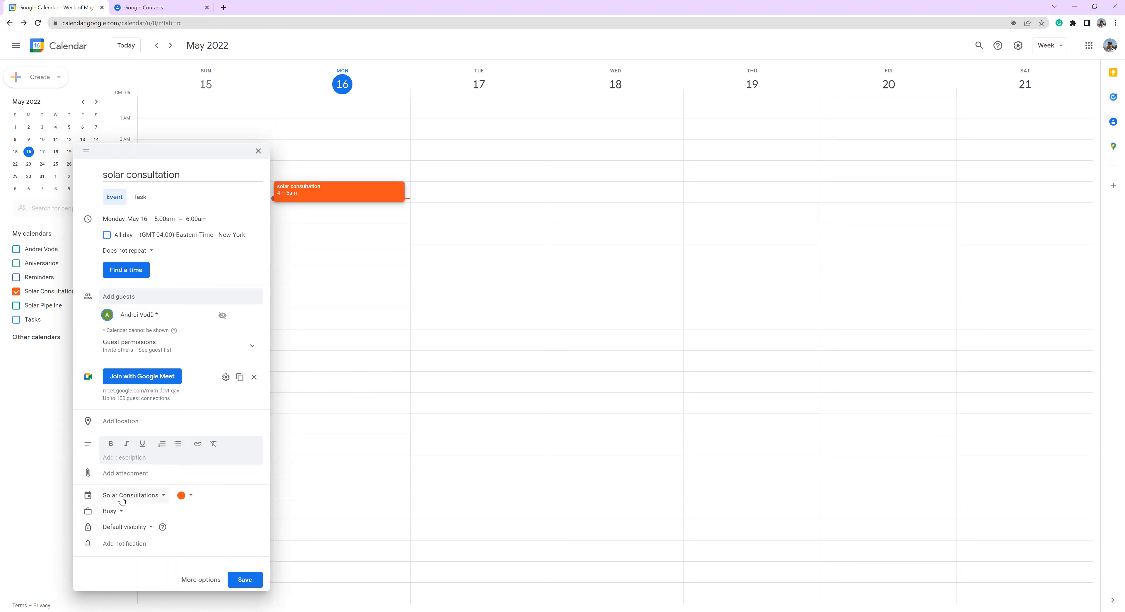
{"action": "left_click", "coordinate": [125, 545]}
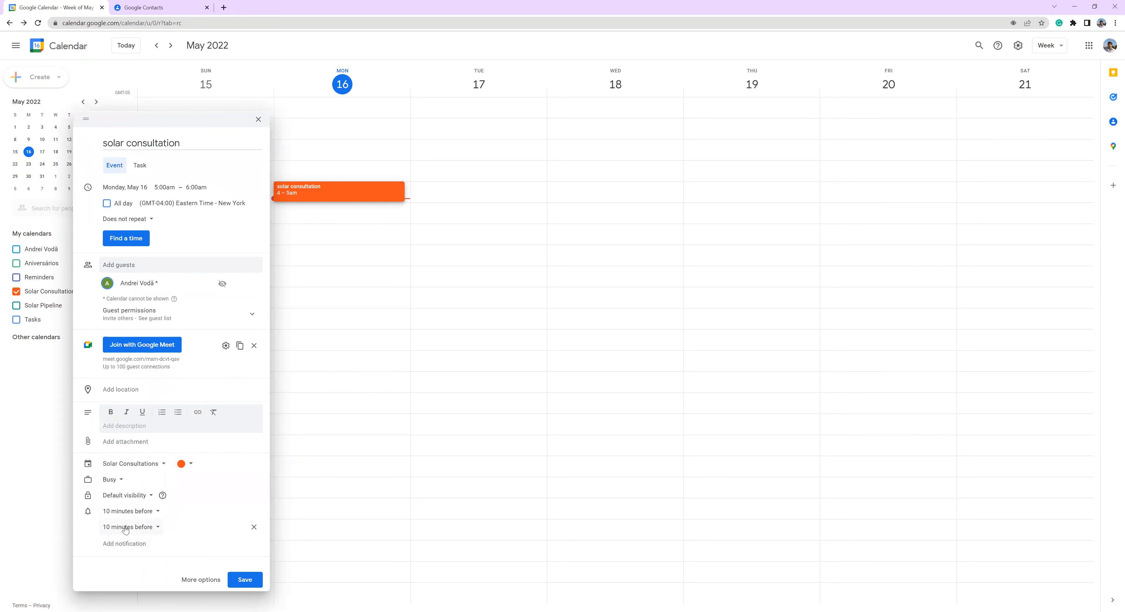
{"action": "left_click", "coordinate": [124, 516]}
{"action": "left_click", "coordinate": [127, 555]}
{"action": "left_click", "coordinate": [127, 543]}
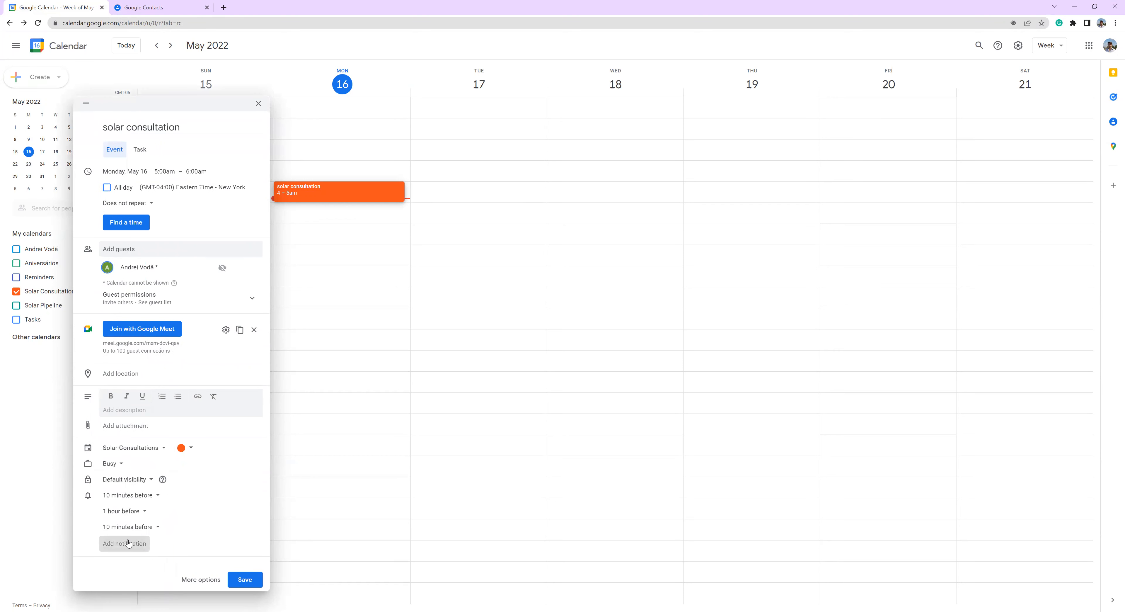
{"action": "left_click", "coordinate": [128, 528]}
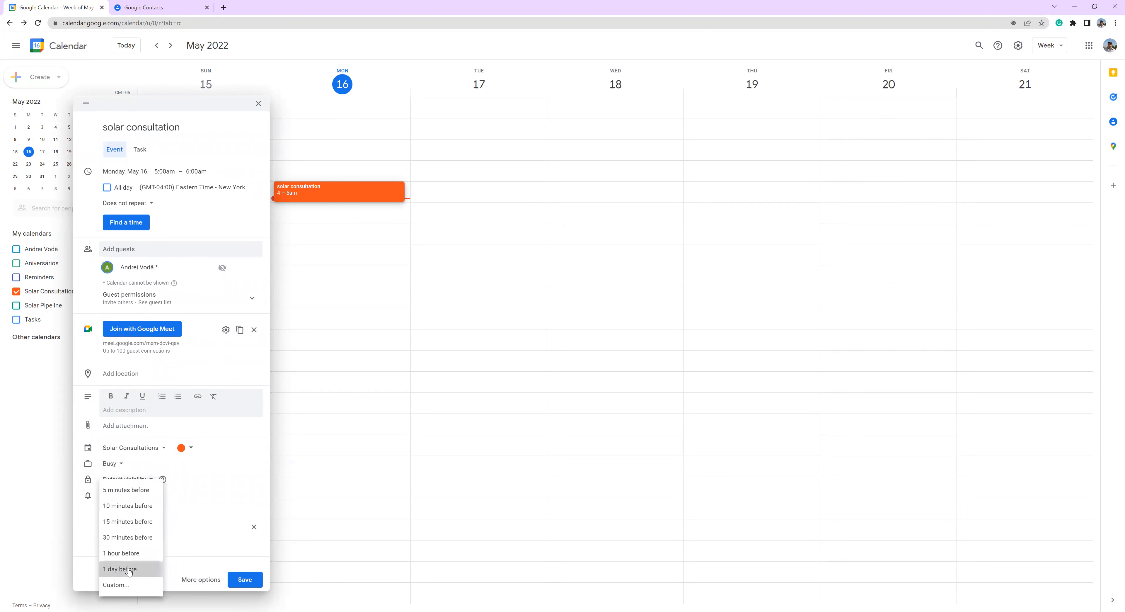
{"action": "left_click", "coordinate": [129, 569]}
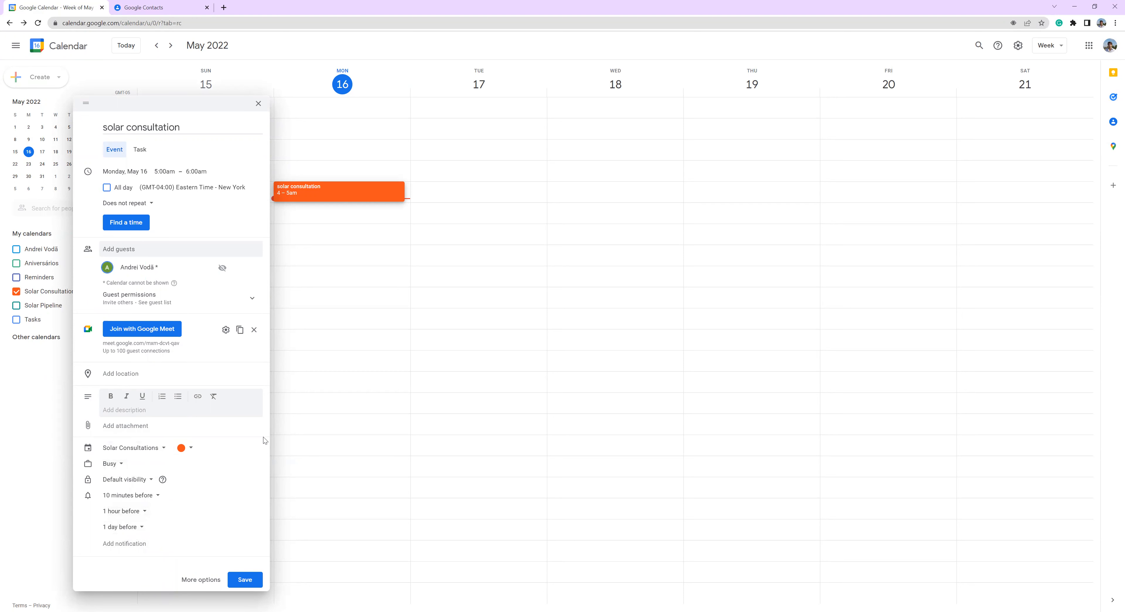
- Save the event without sending invitation emails and open its details from the week view
{"action": "left_click", "coordinate": [247, 579]}
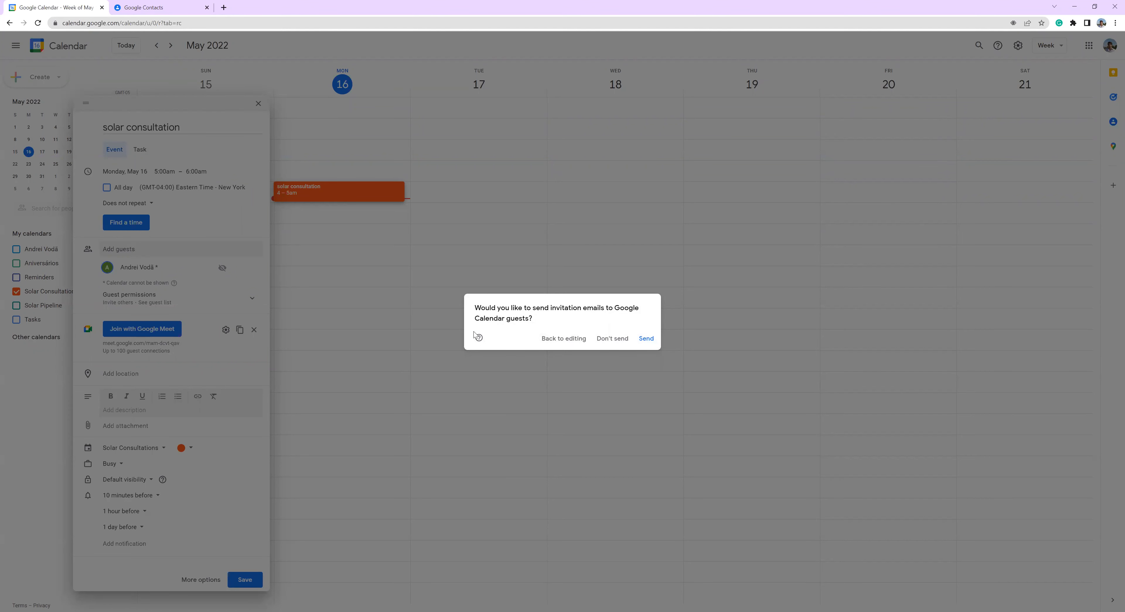
{"action": "left_click", "coordinate": [612, 339]}
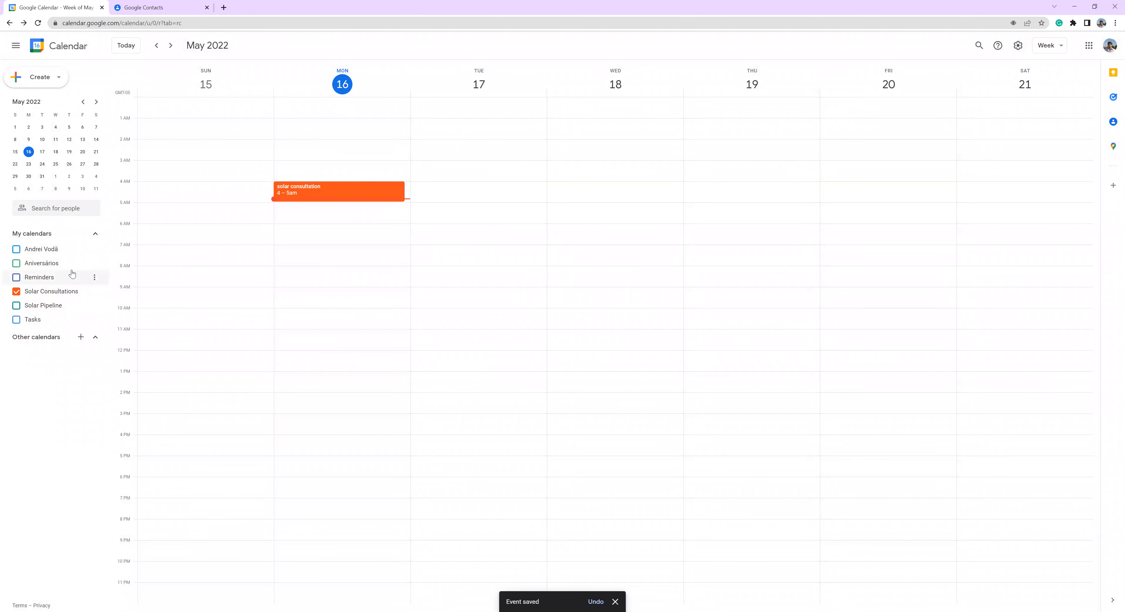
{"action": "left_click", "coordinate": [349, 190]}
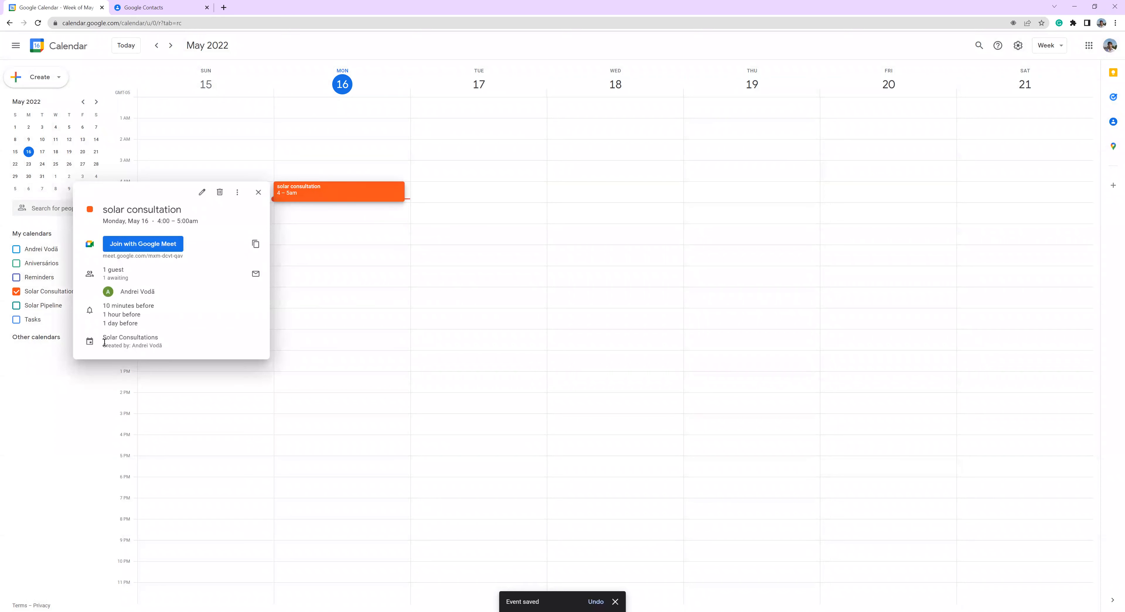
- Show the Reminders, Aniversários and Tasks calendars alongside Solar Consultations in the week view
{"action": "left_click", "coordinate": [17, 277]}
{"action": "left_click", "coordinate": [16, 263]}
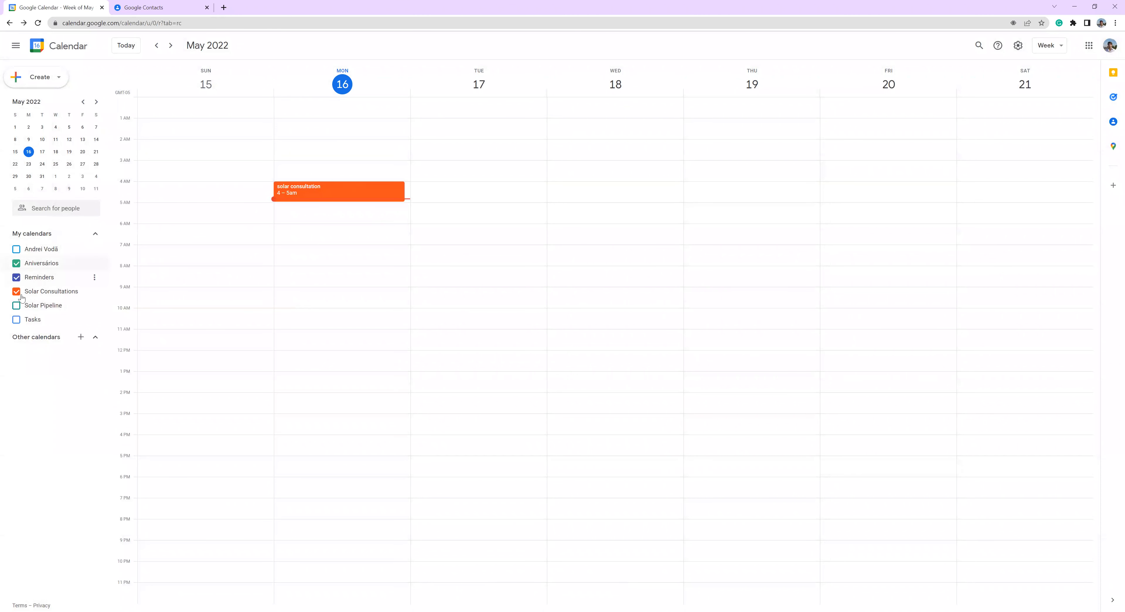
{"action": "left_click", "coordinate": [17, 320]}
- Draft a Monday, May 16 event from 5:00am to 6:00am, try the personal and Solar Consultations calendars for it, and discard the draft
{"action": "left_click", "coordinate": [321, 211]}
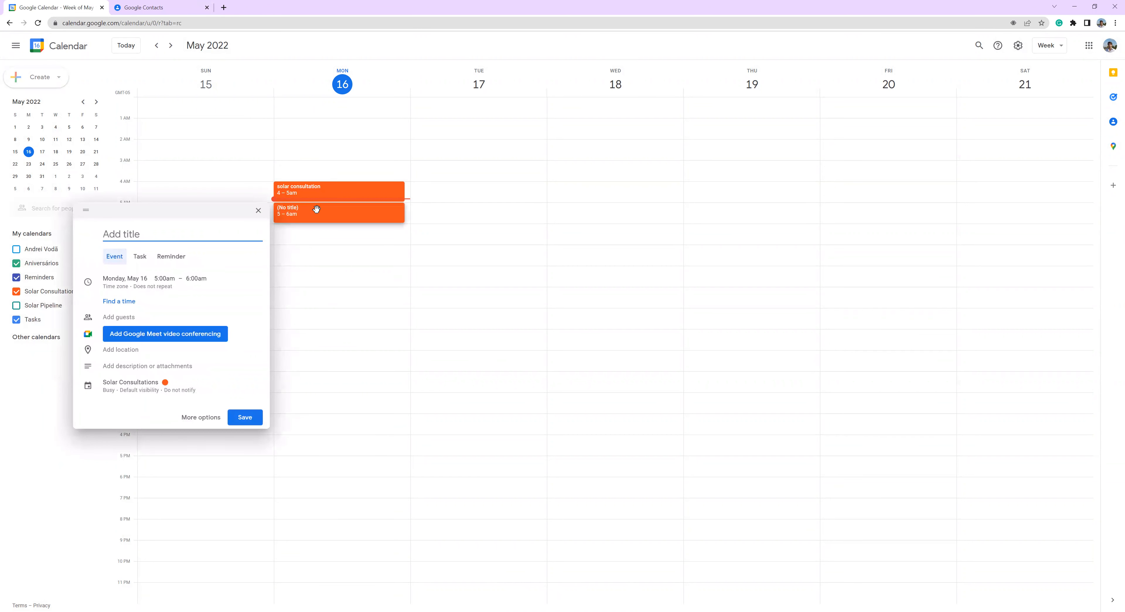
{"action": "left_click", "coordinate": [128, 382]}
{"action": "left_click", "coordinate": [131, 389]}
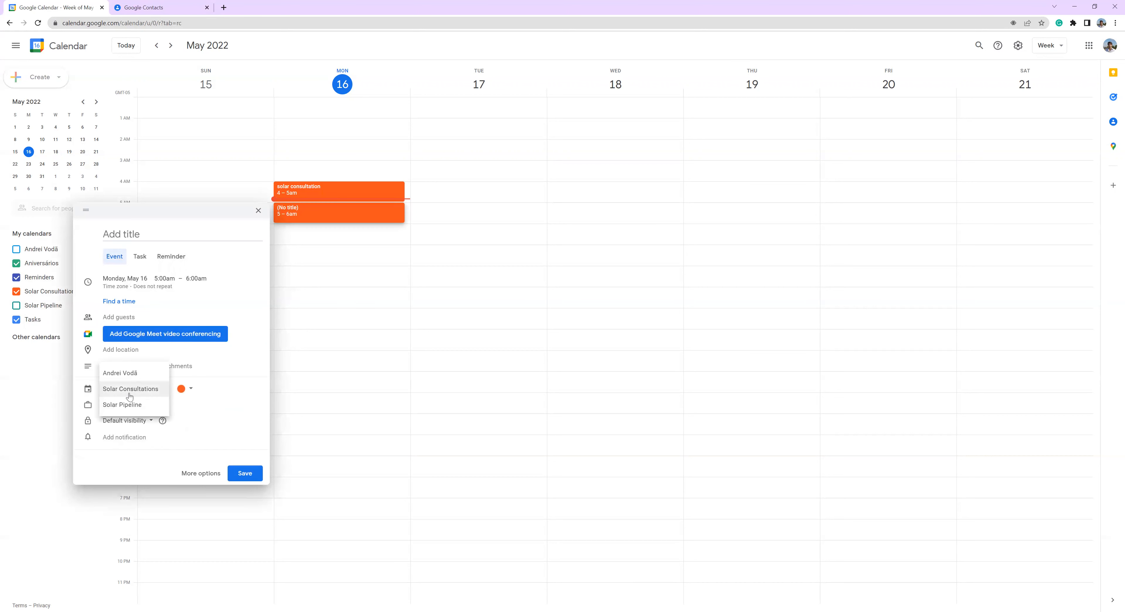
{"action": "left_click", "coordinate": [142, 376]}
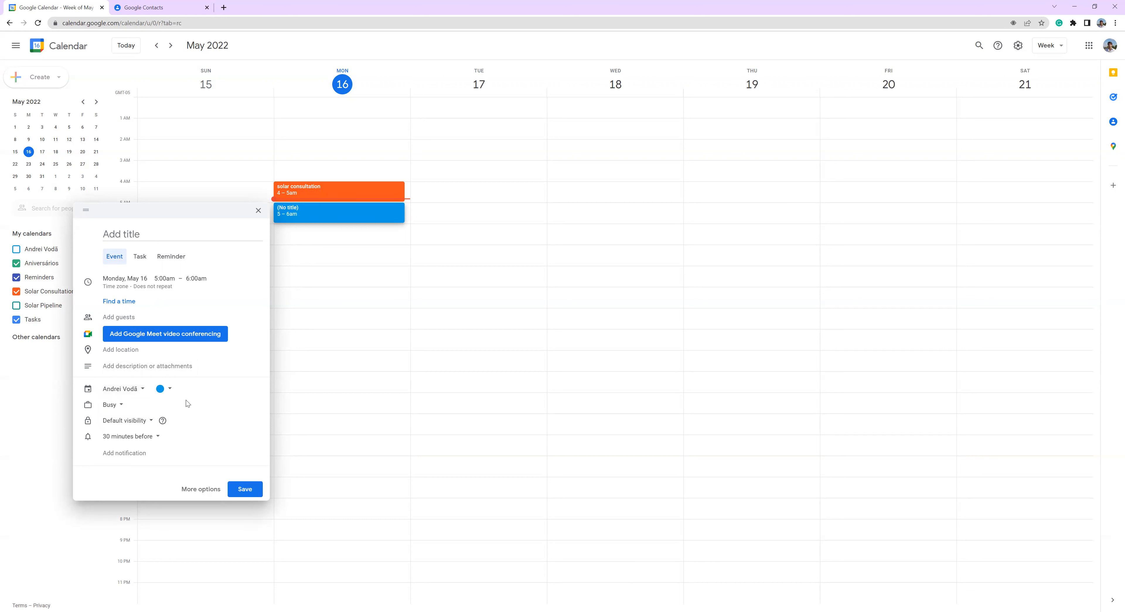
{"action": "left_click", "coordinate": [119, 389]}
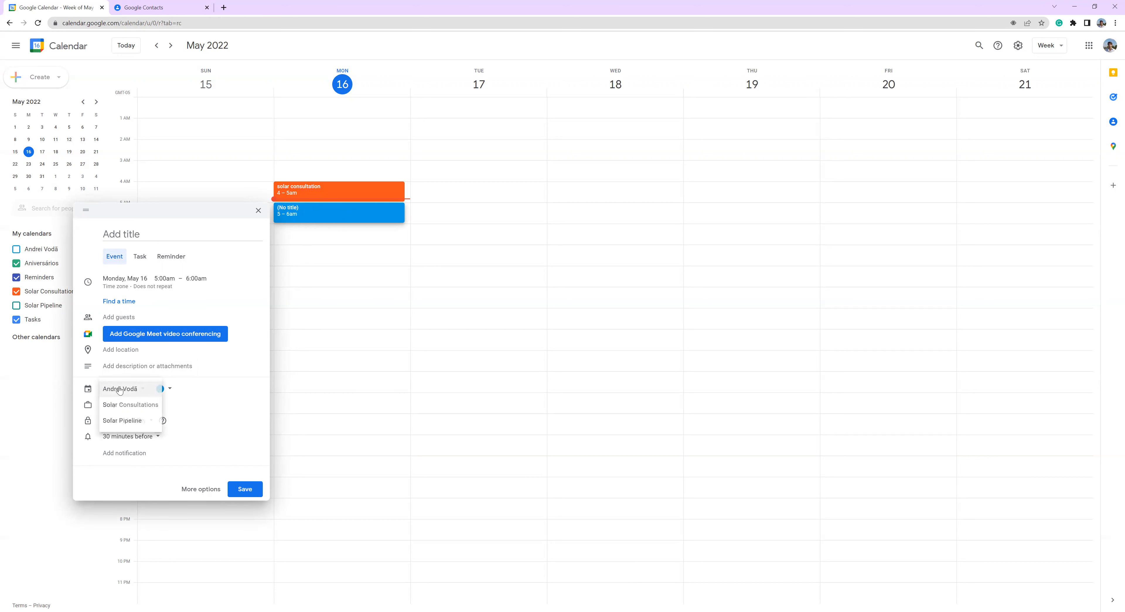
{"action": "left_click", "coordinate": [131, 405]}
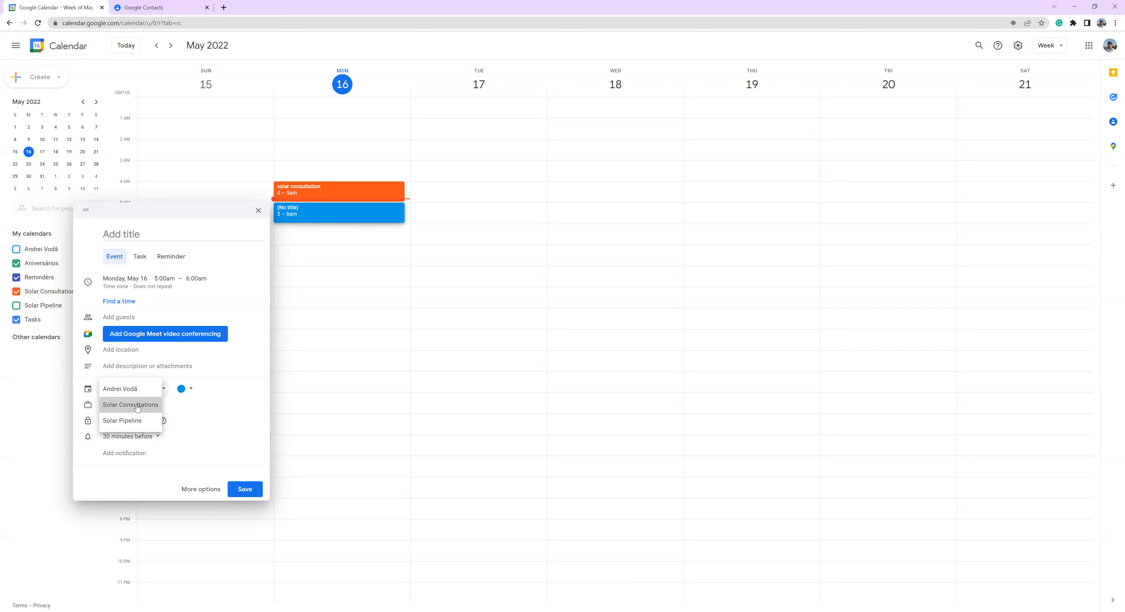
{"action": "left_click", "coordinate": [258, 212]}
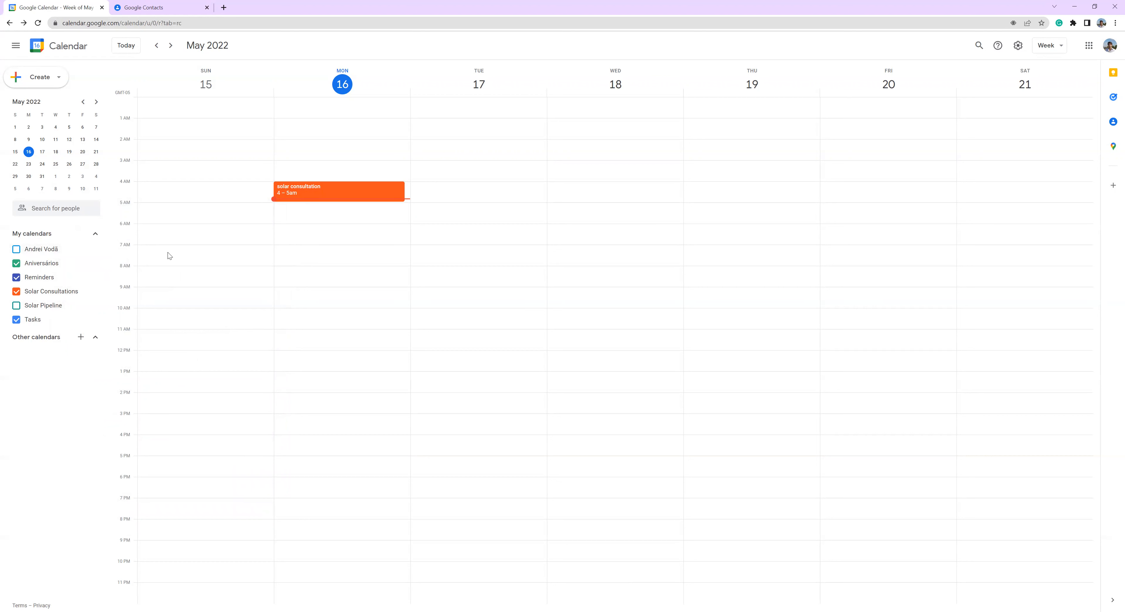
- Review the details of the Monday solar consultation event, including its guest, notifications and calendar, and close them
{"action": "left_click", "coordinate": [323, 188]}
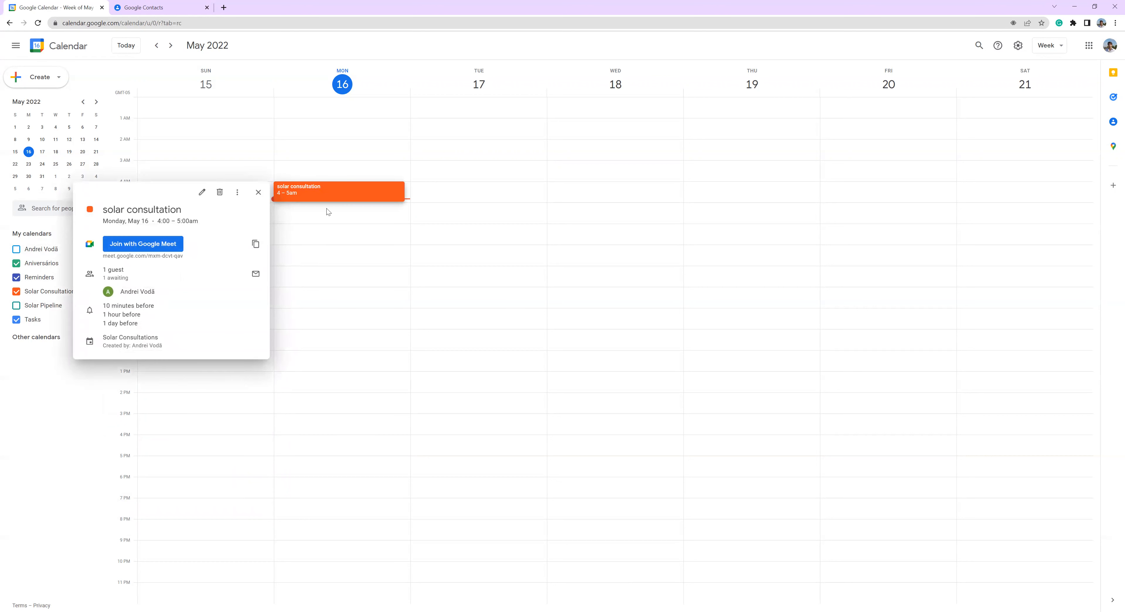
{"action": "left_click", "coordinate": [258, 192]}
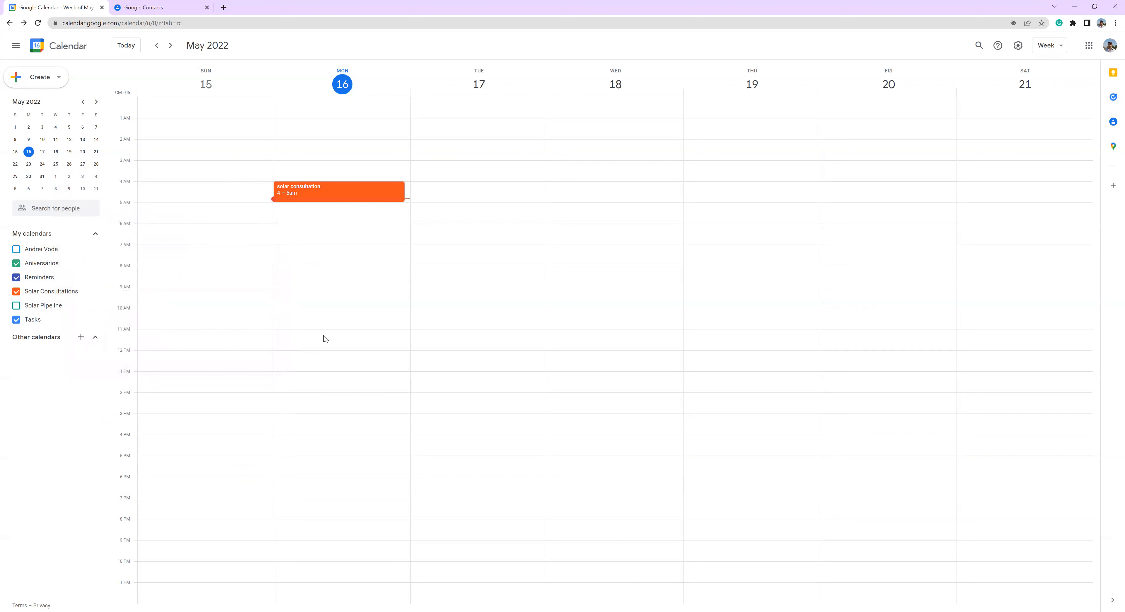